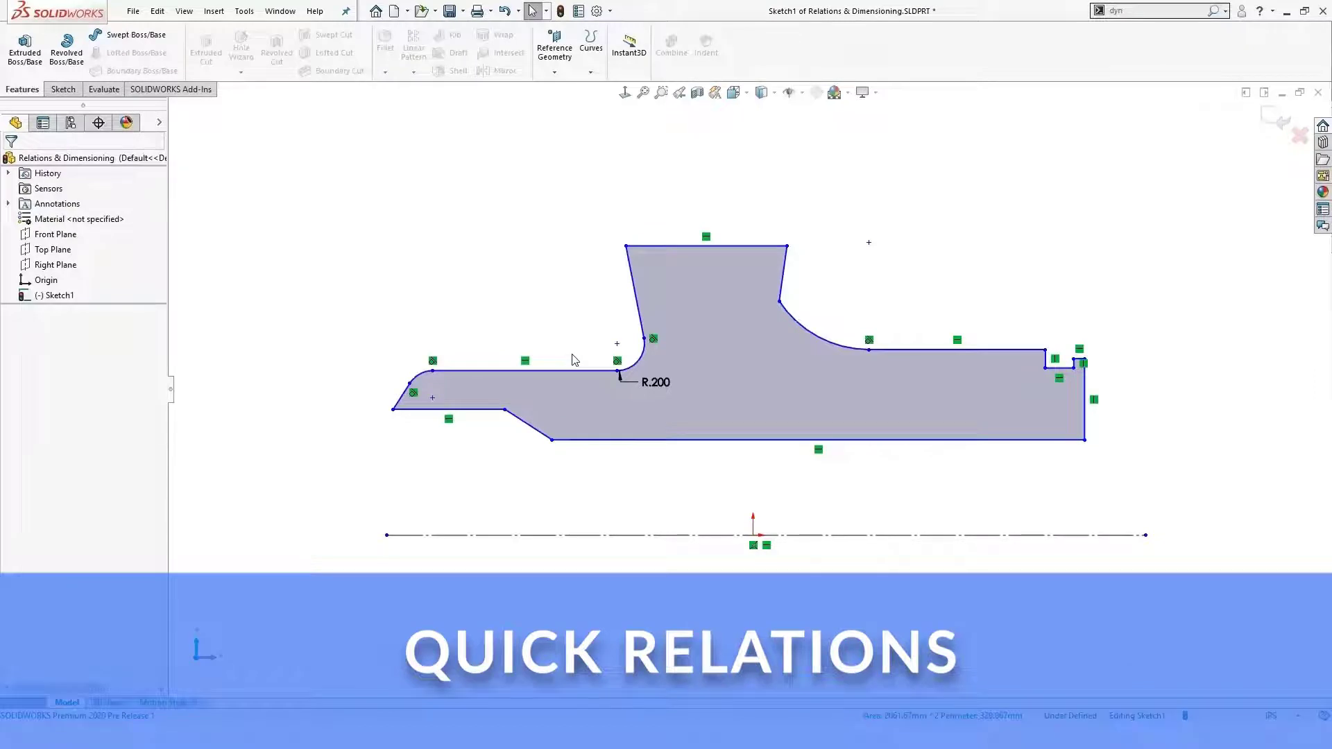
# Make the raised section's left side vertical and its right side perpendicular to the top edge
pyautogui.click(633, 277)
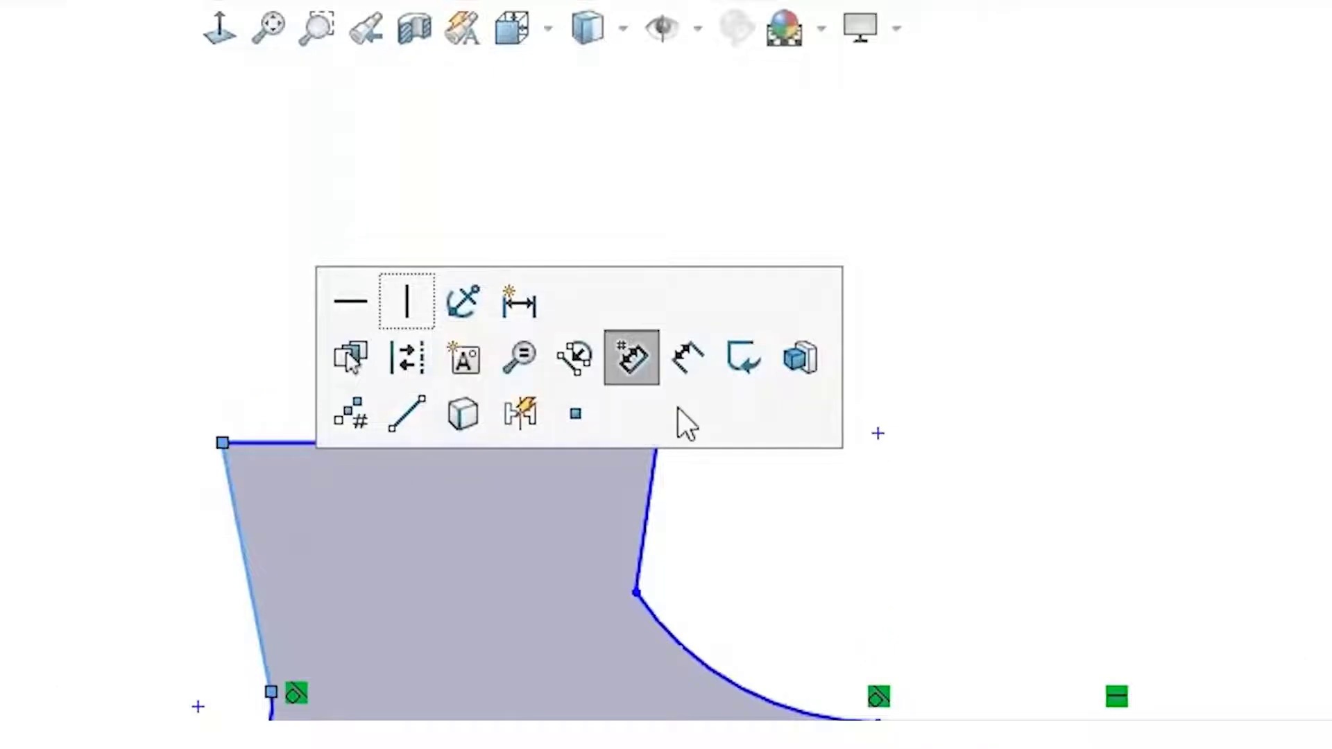
pyautogui.click(408, 316)
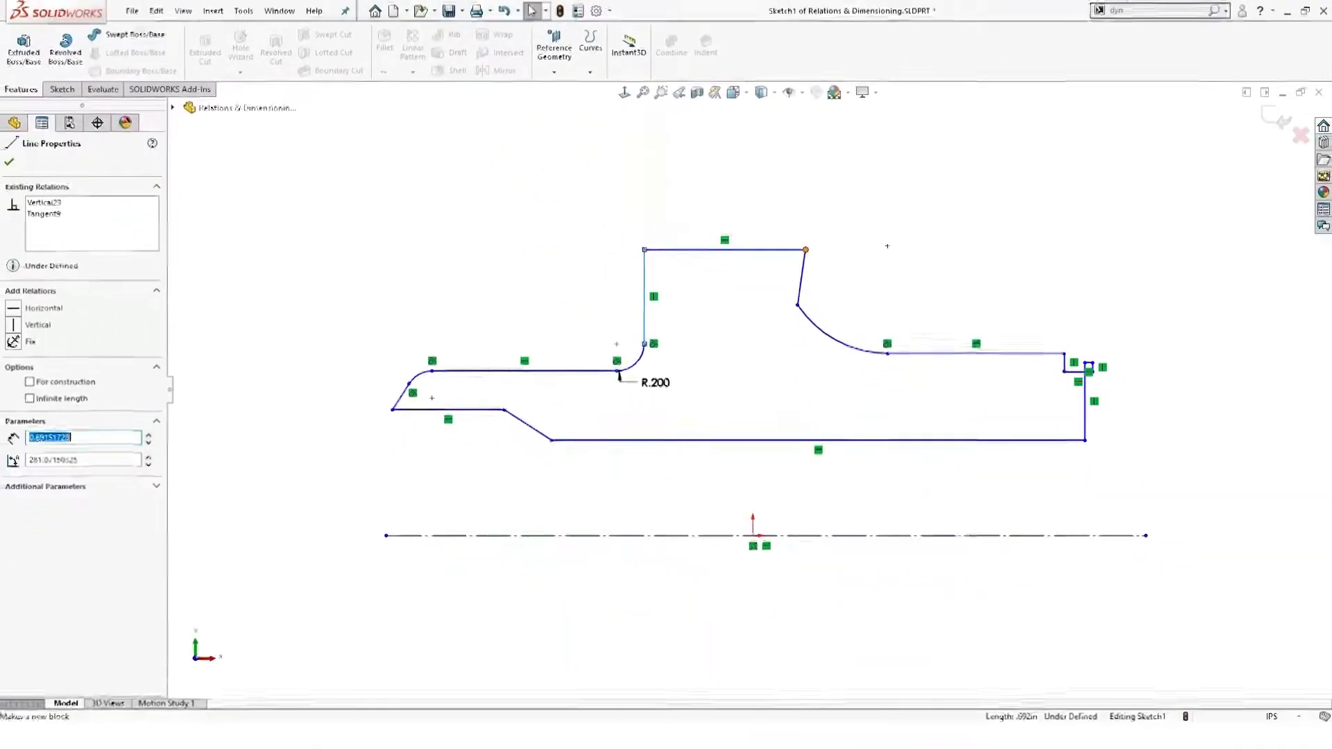
pyautogui.click(806, 250)
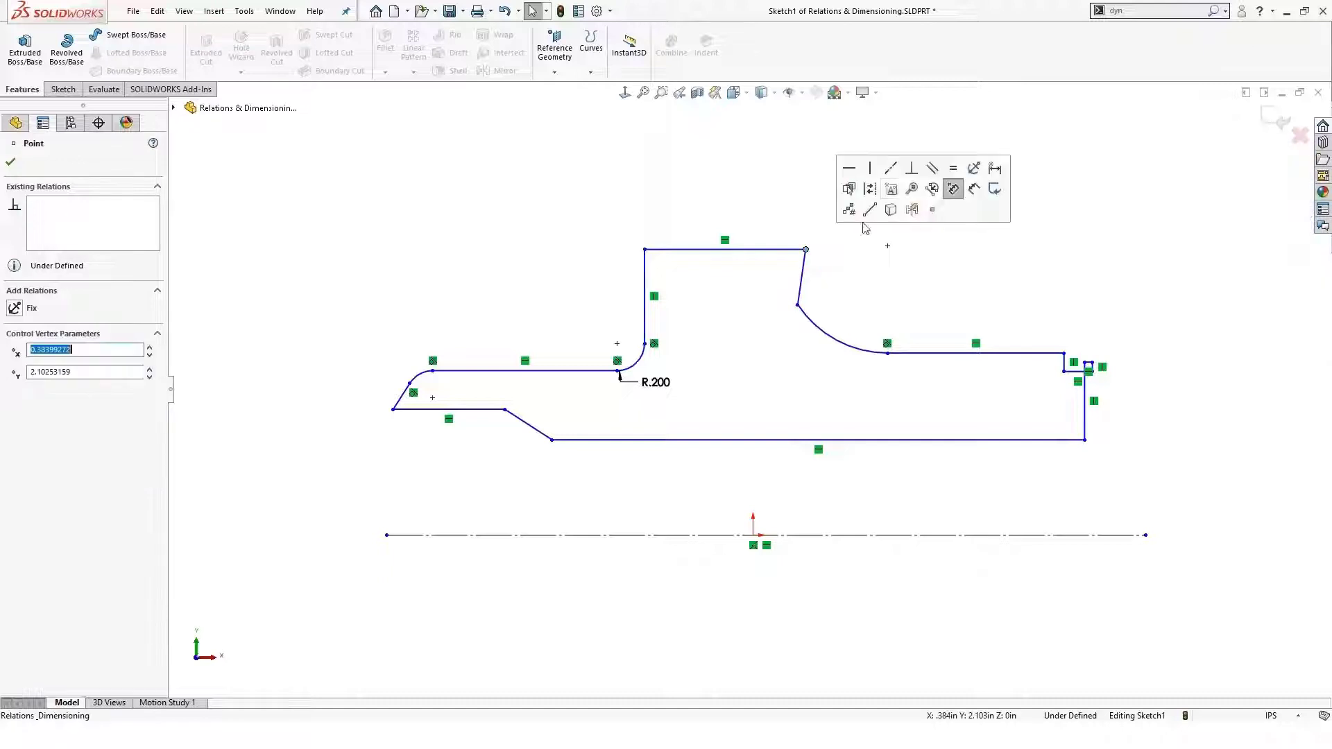
pyautogui.click(913, 169)
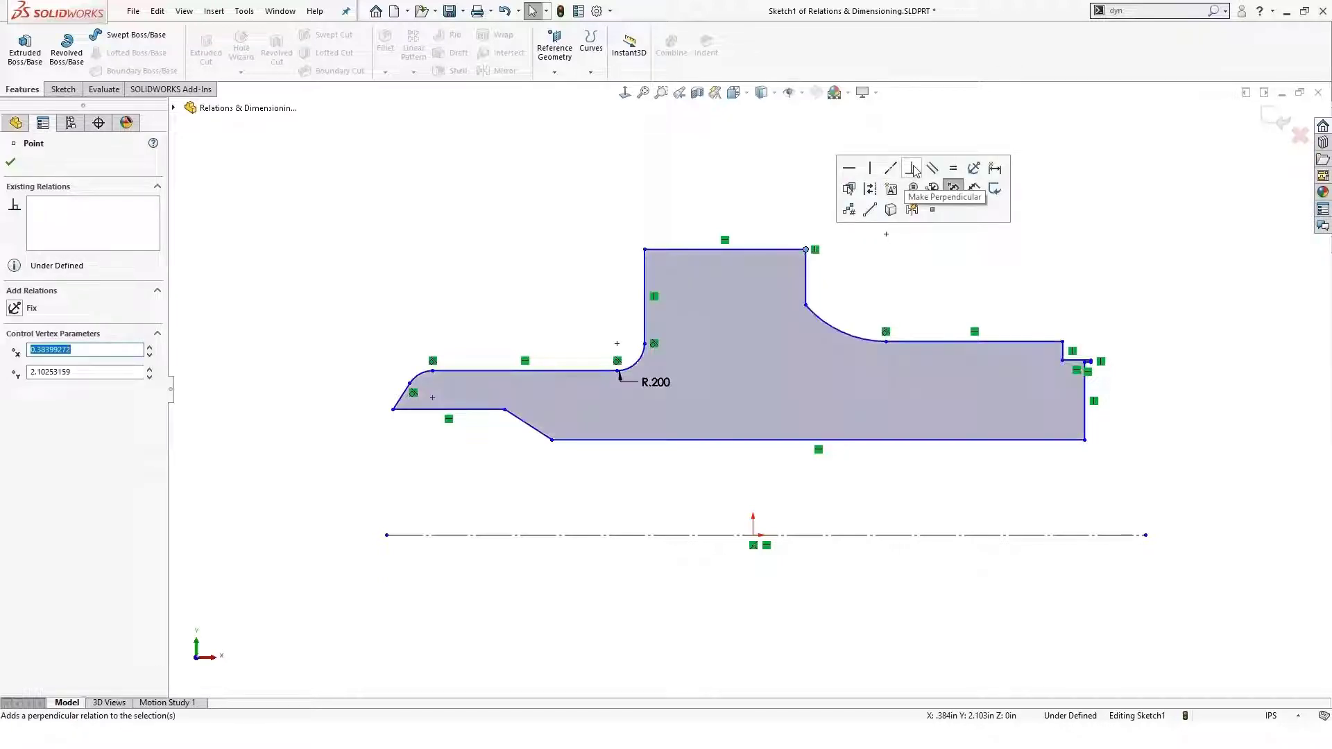
# Drag the step arc's endpoint upward and make the short left-end line vertical
pyautogui.click(805, 305)
pyautogui.moveTo(805, 305)
pyautogui.mouseDown()
pyautogui.moveTo(808, 244)
pyautogui.moveTo(812, 304)
pyautogui.mouseUp()
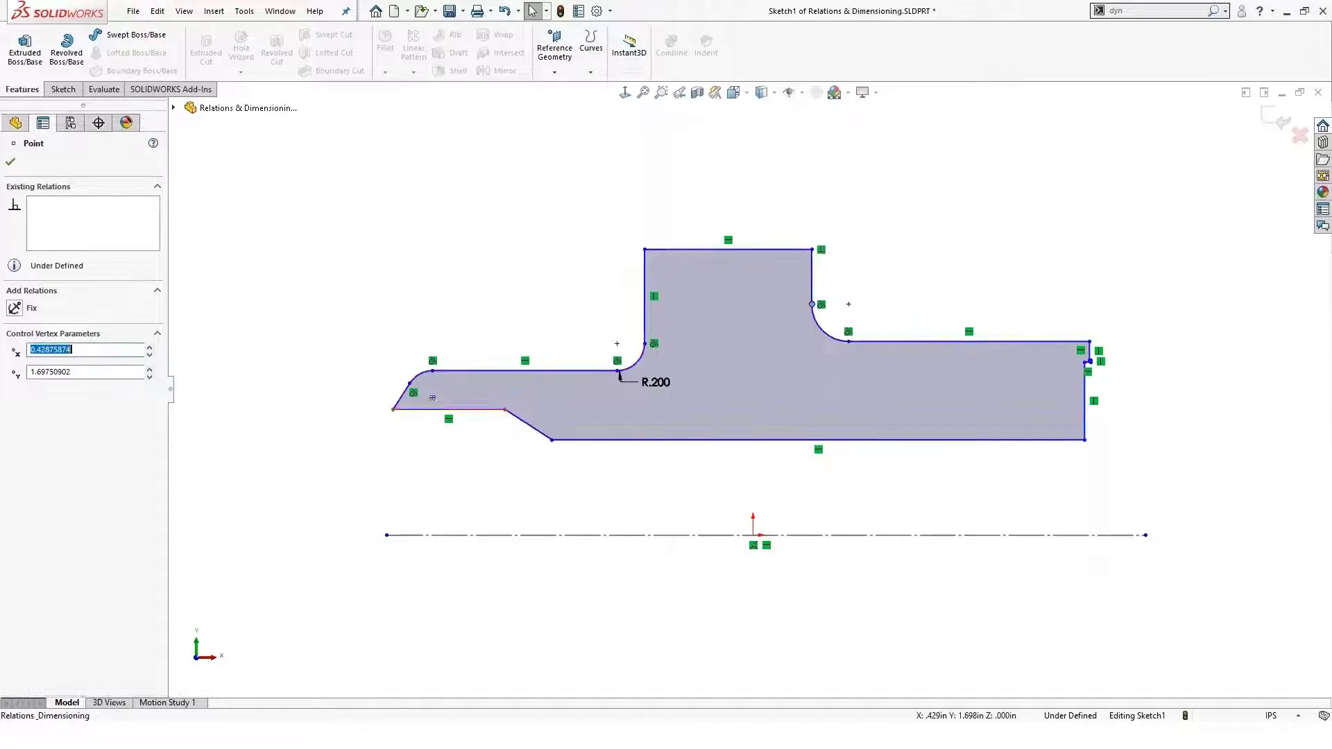
pyautogui.click(400, 403)
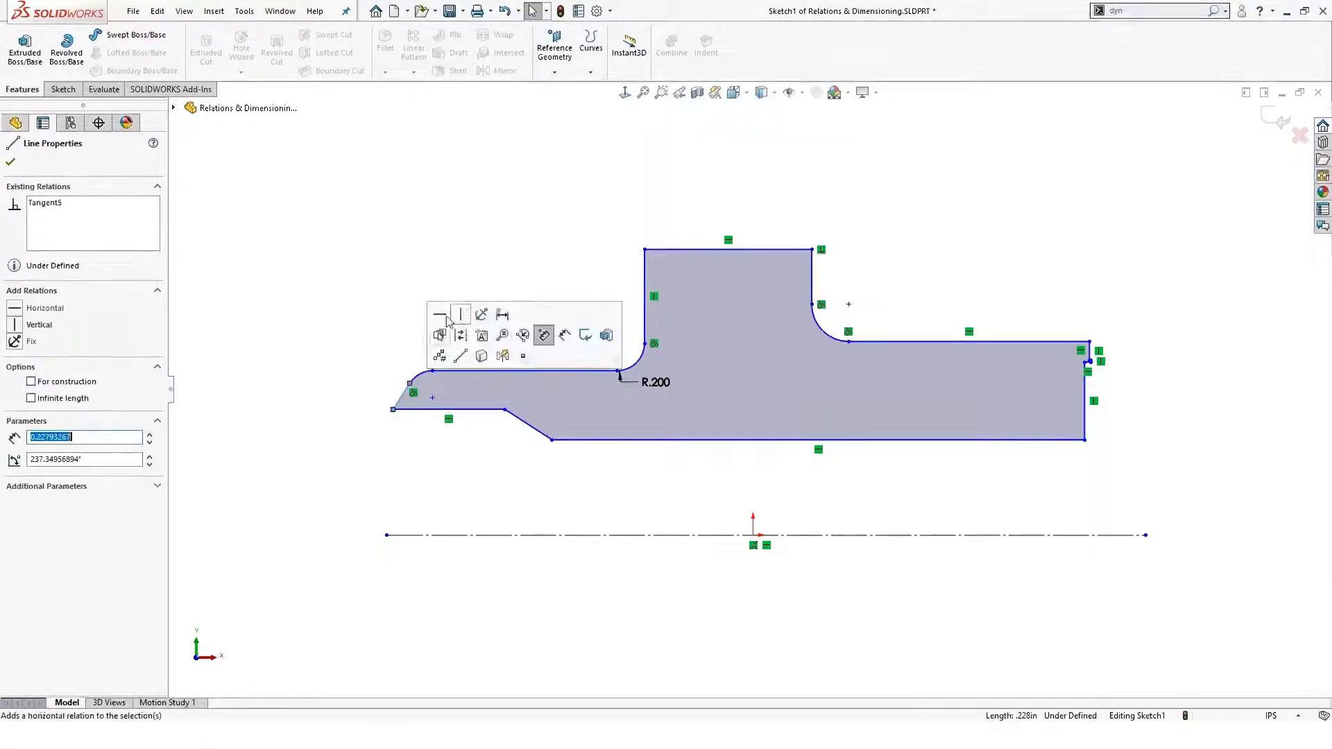
pyautogui.click(461, 314)
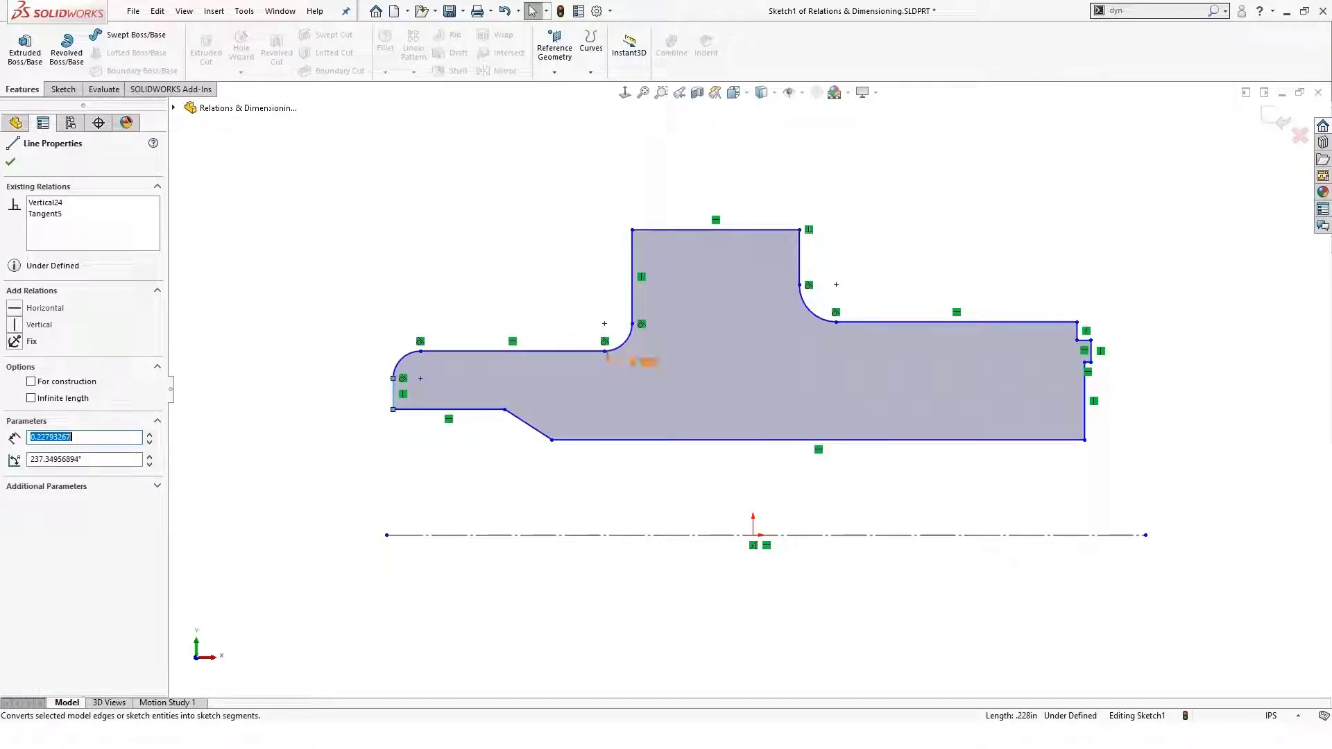
# Draw a vertical construction line from the origin up through the raised section's middle
pyautogui.press('s')
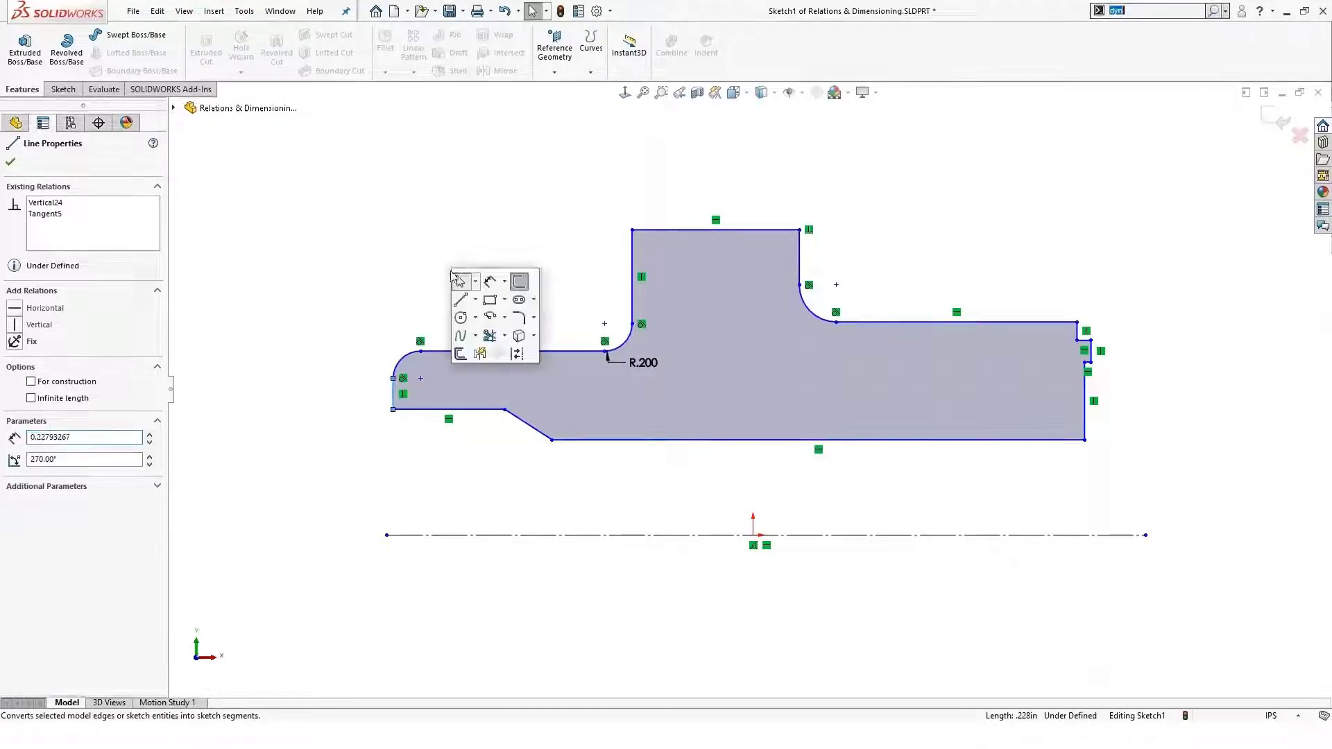
pyautogui.click(473, 302)
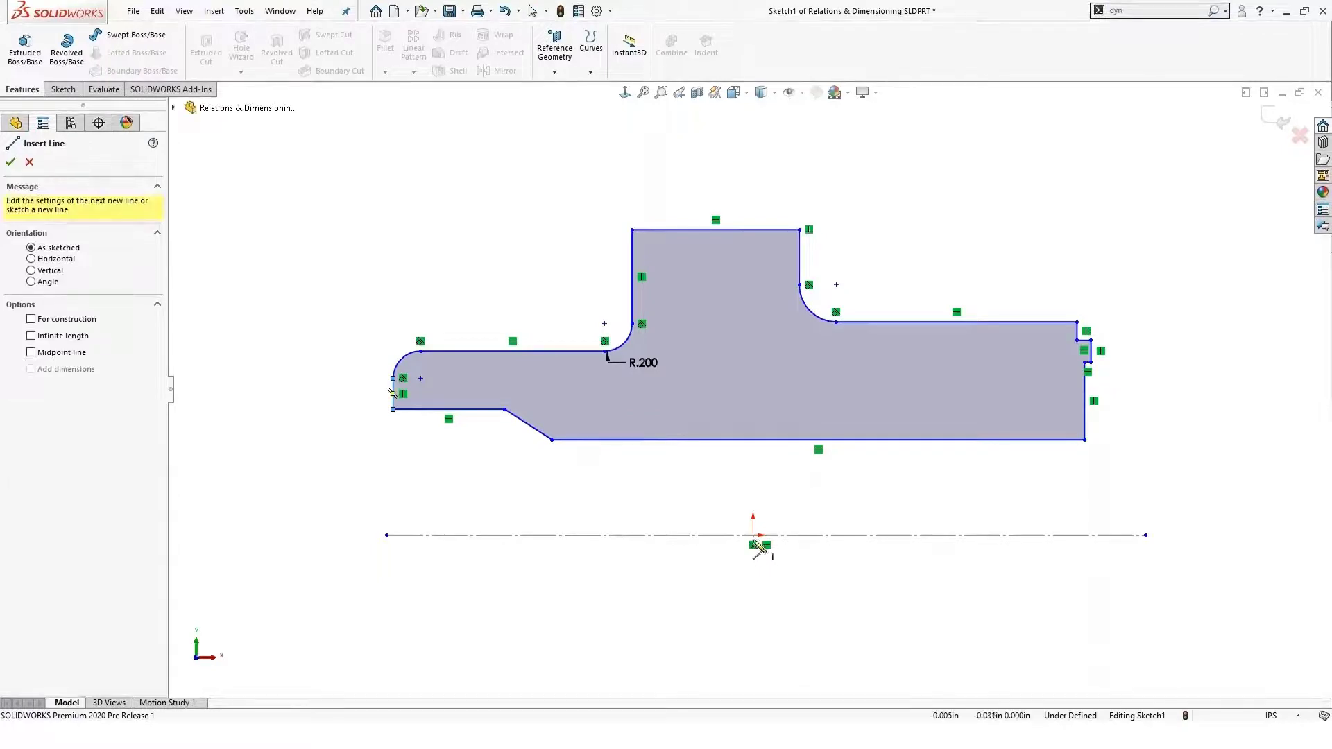
pyautogui.click(755, 538)
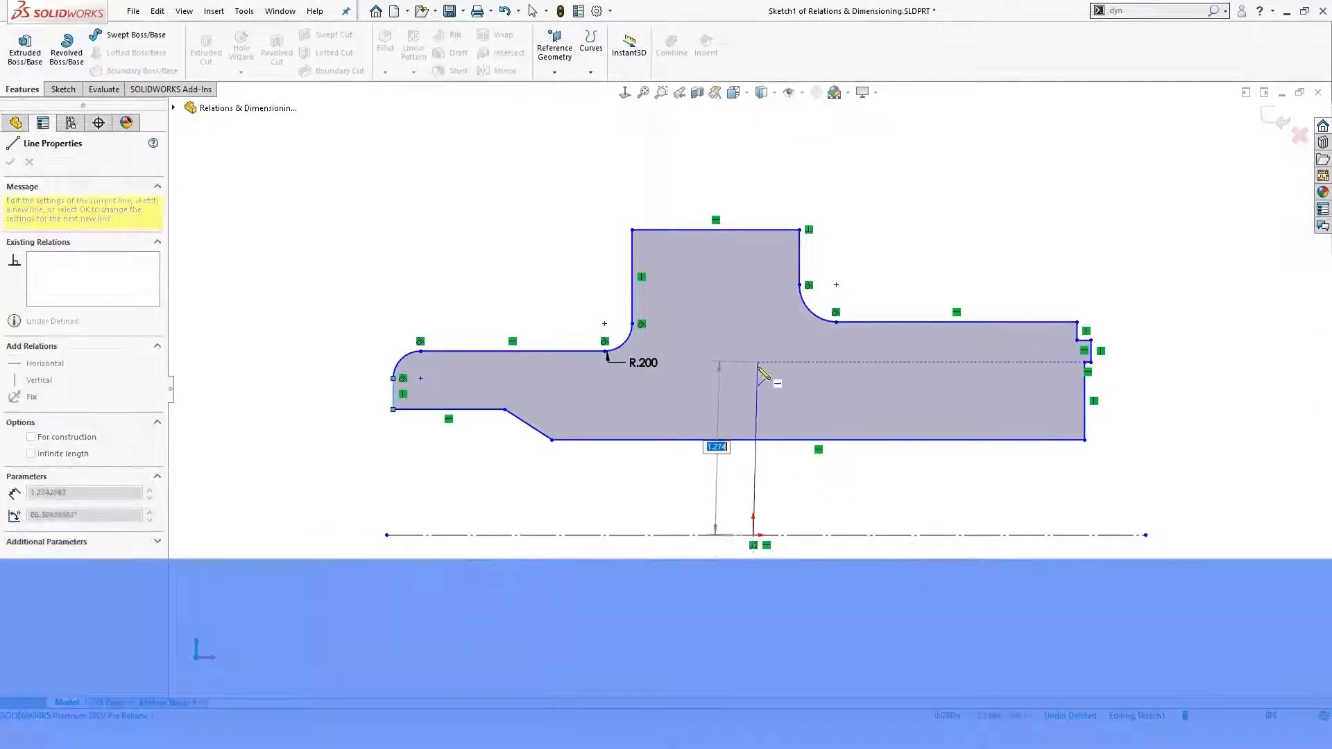
pyautogui.click(755, 361)
pyautogui.press('Escape')
pyautogui.press('Escape')
pyautogui.click(754, 406)
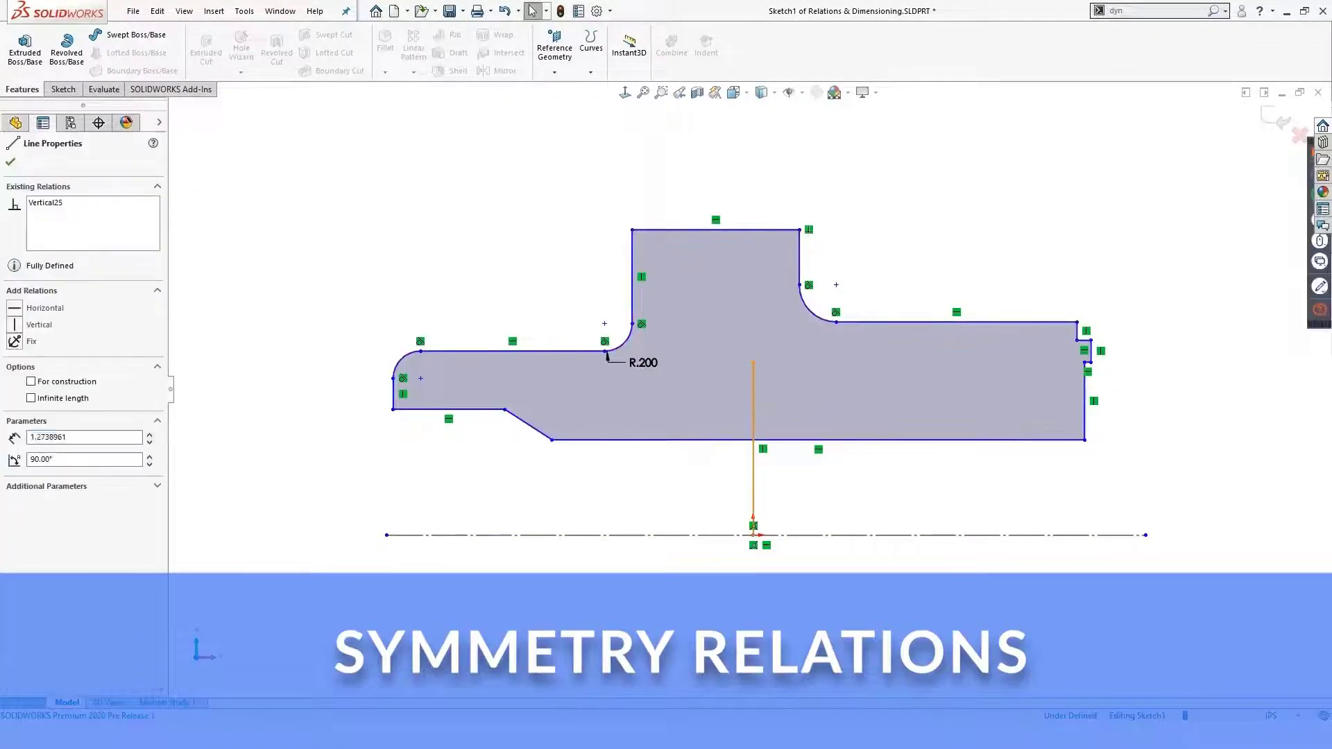
pyautogui.click(817, 341)
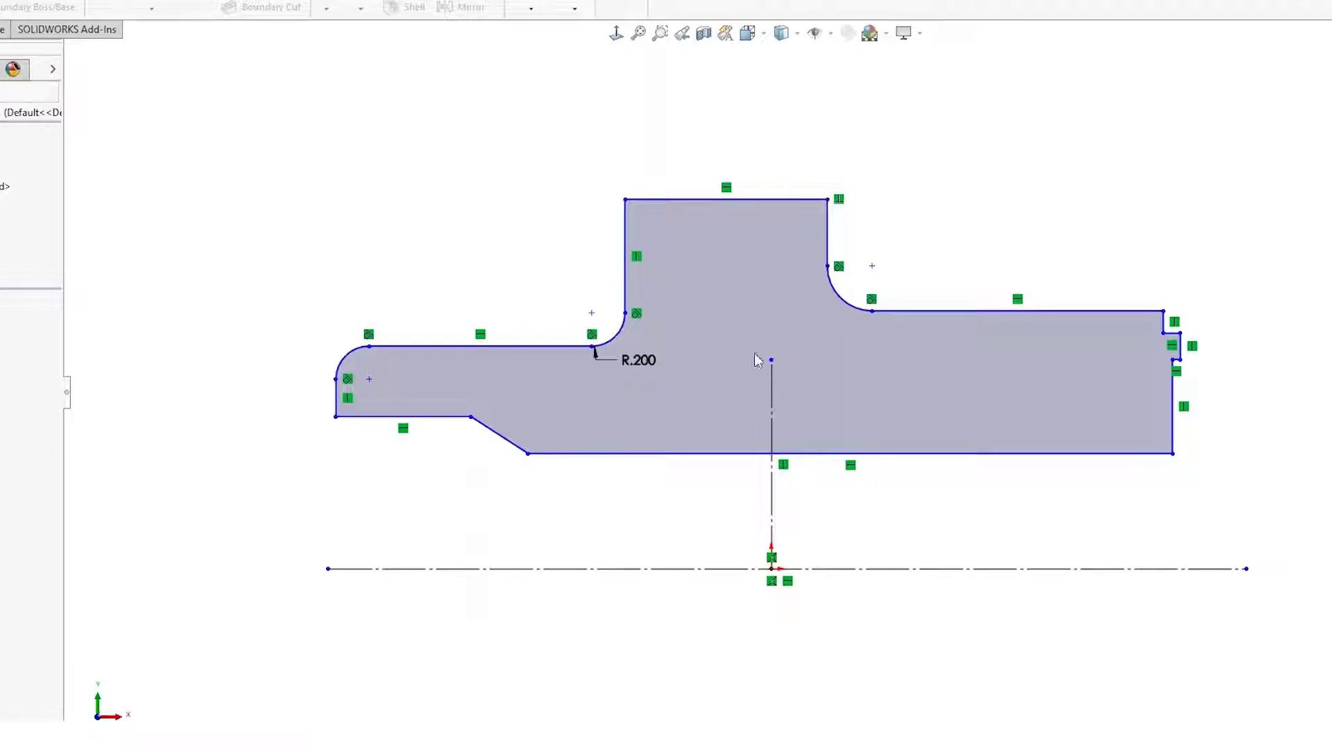
pyautogui.click(627, 242)
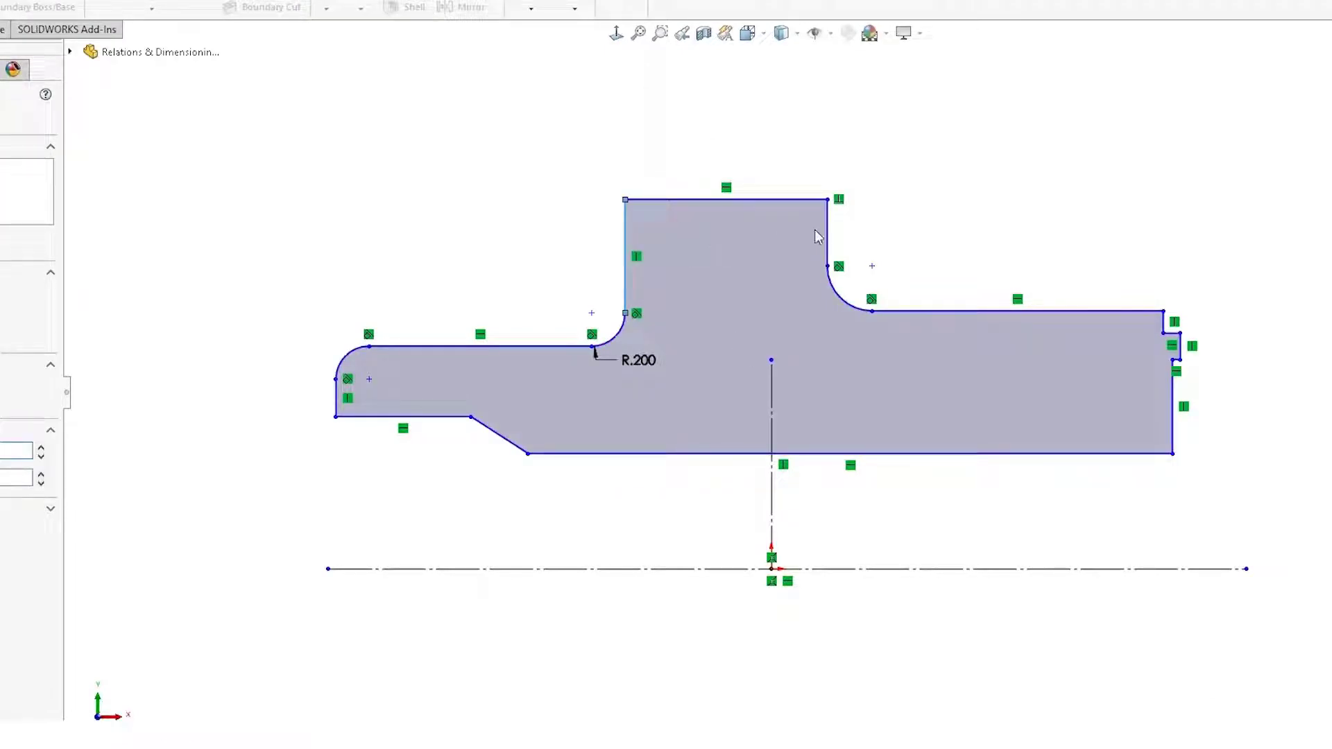
# Make the raised section's two vertical sides symmetric about the centreline
pyautogui.keyDown('ctrl'); pyautogui.click(832, 236); pyautogui.keyUp('ctrl')
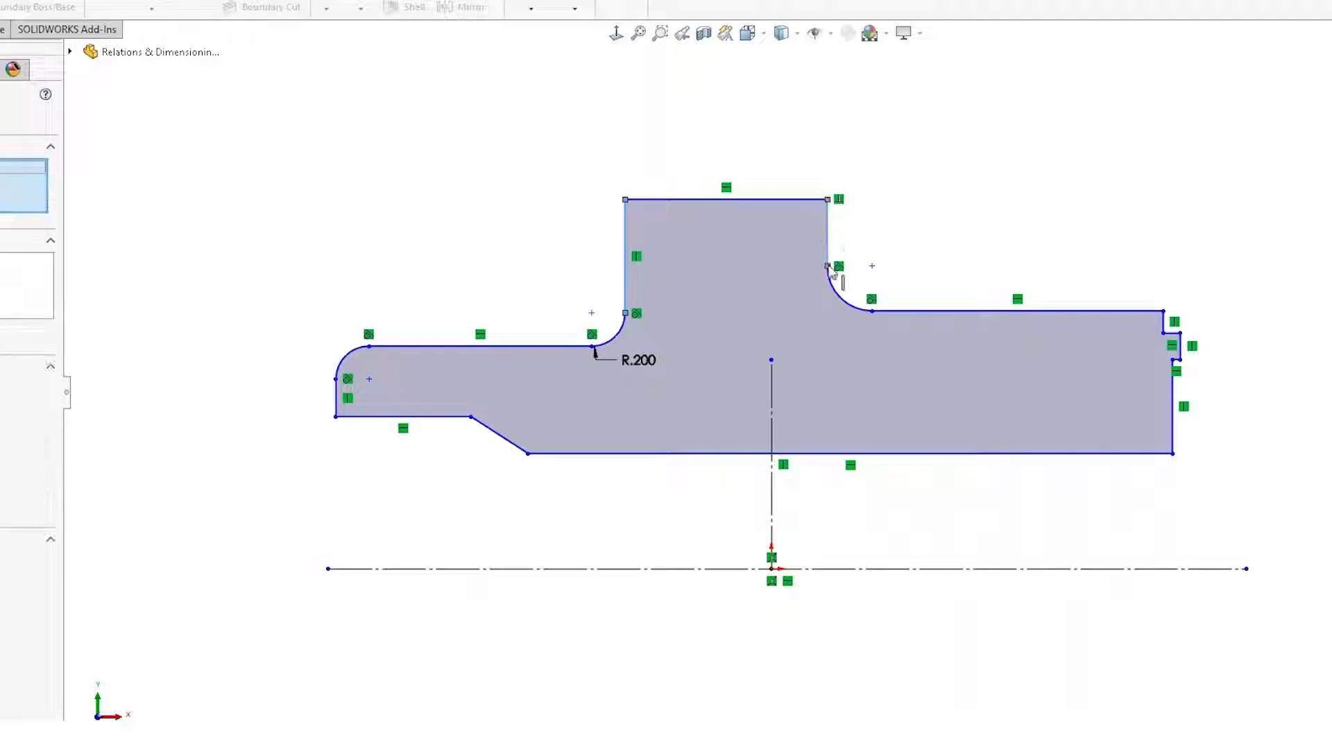
pyautogui.keyDown('ctrl'); pyautogui.click(773, 387); pyautogui.keyUp('ctrl')
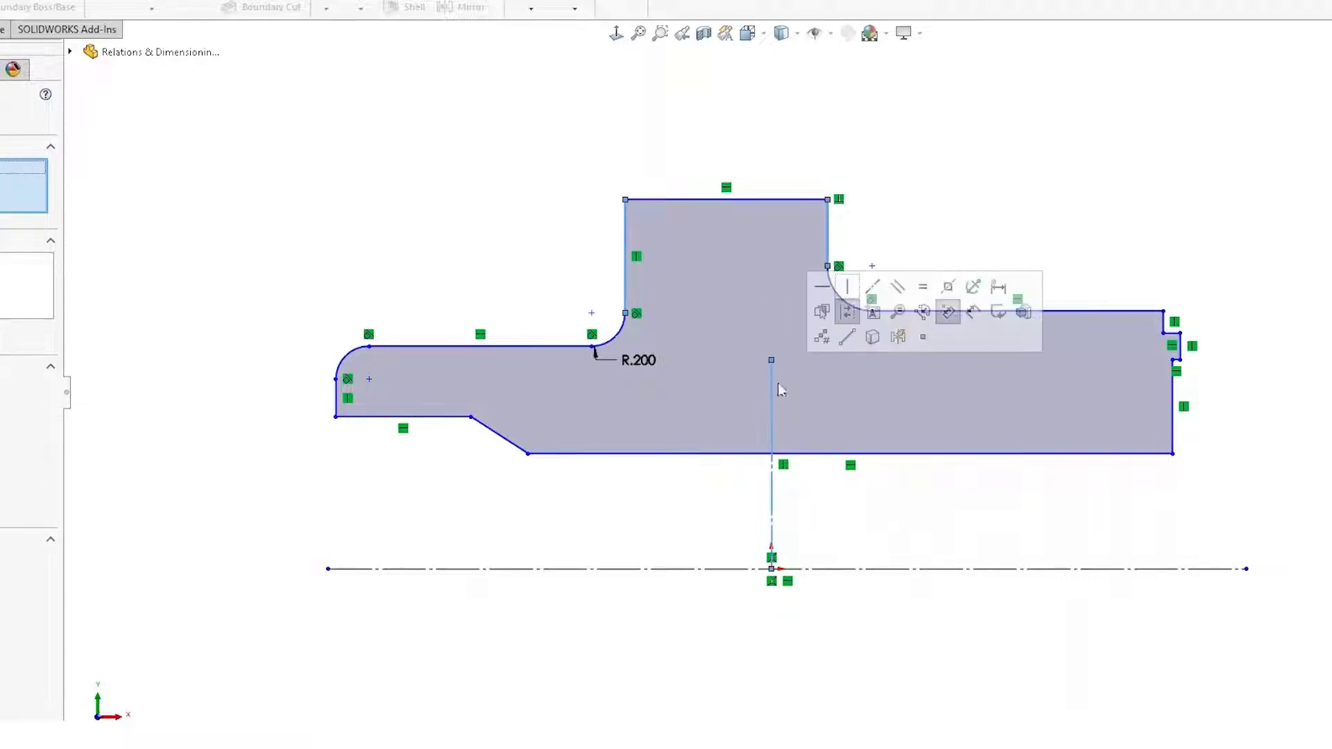
pyautogui.click(949, 287)
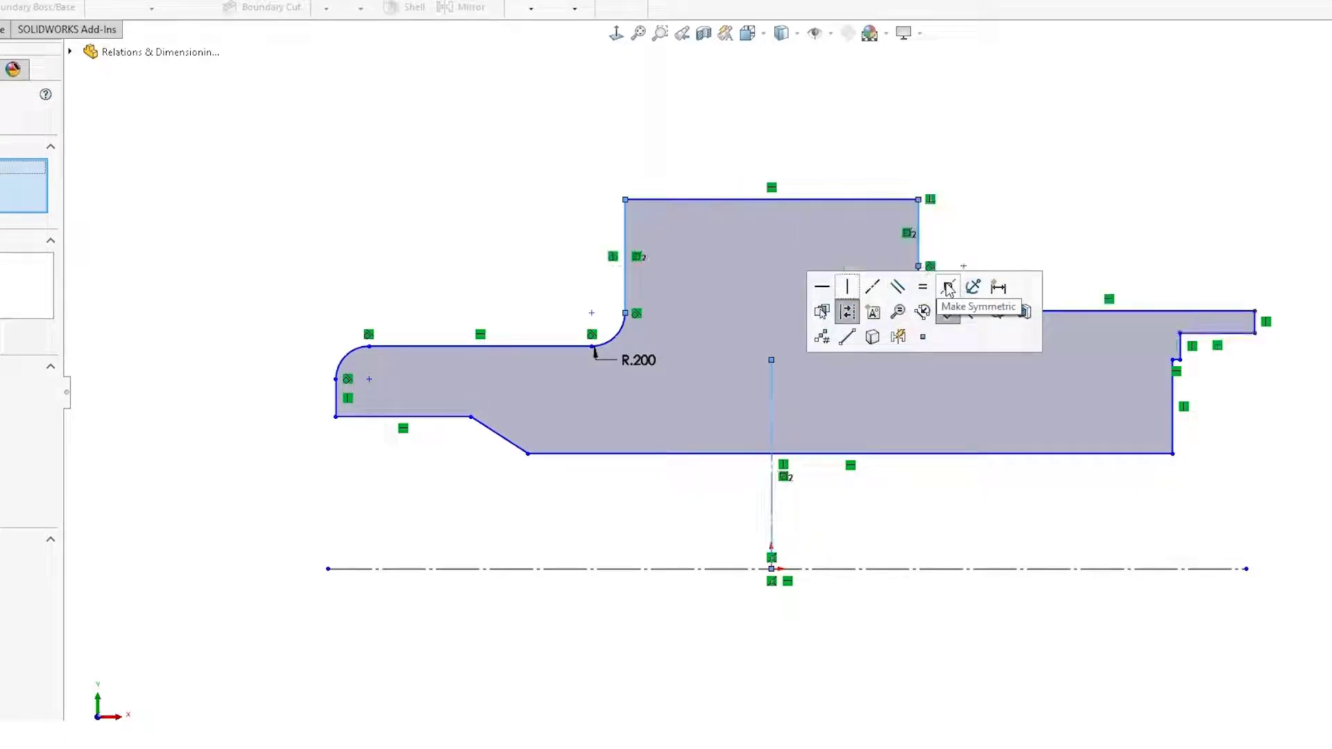
pyautogui.click(970, 170)
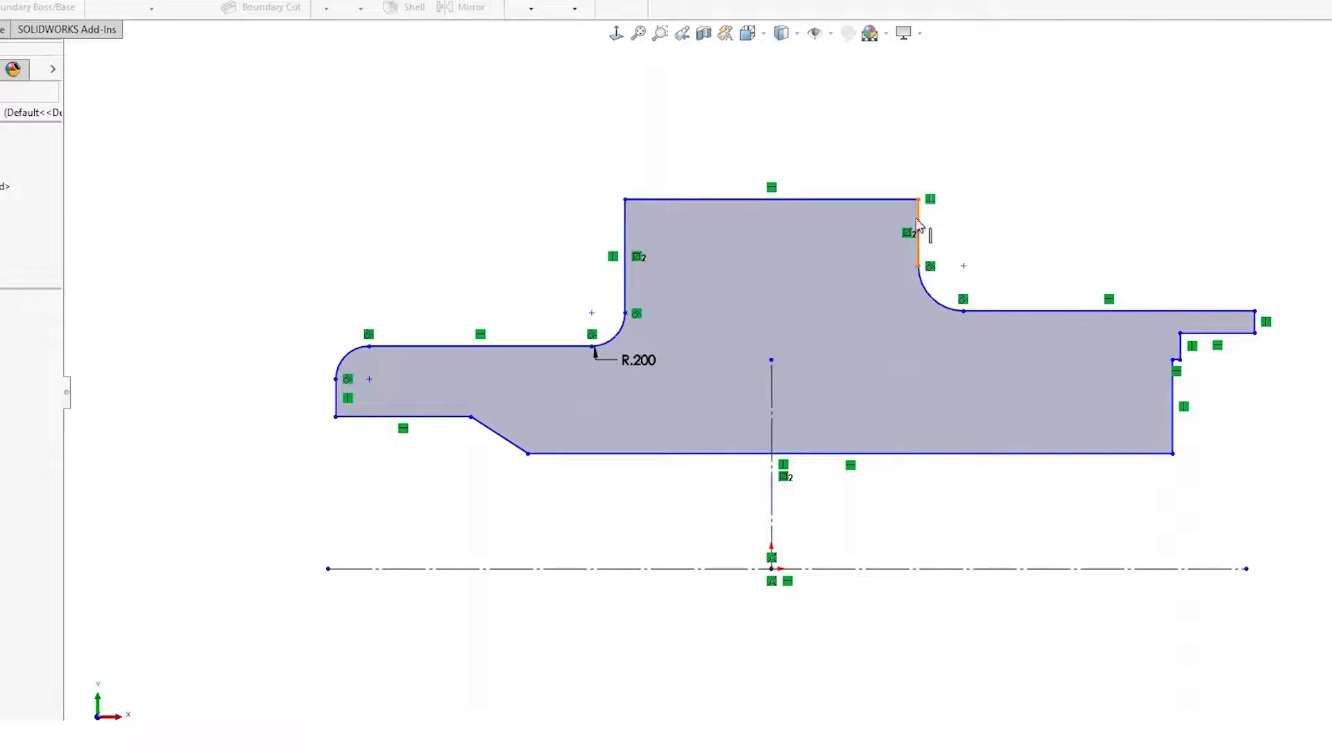
# Narrow the raised section, then shorten, lower and shift the right-end step leftward
pyautogui.moveTo(902, 223); pyautogui.dragTo(894, 272)
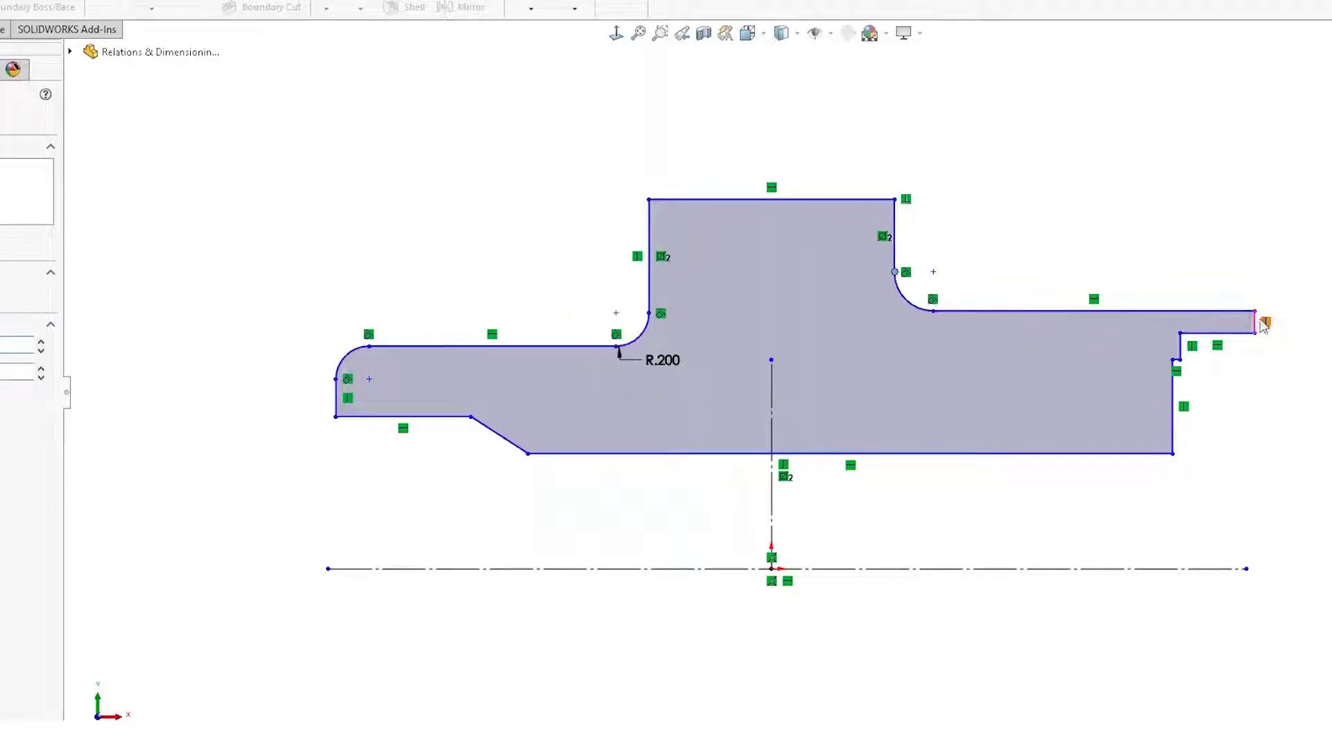
pyautogui.moveTo(1259, 329); pyautogui.dragTo(1084, 334)
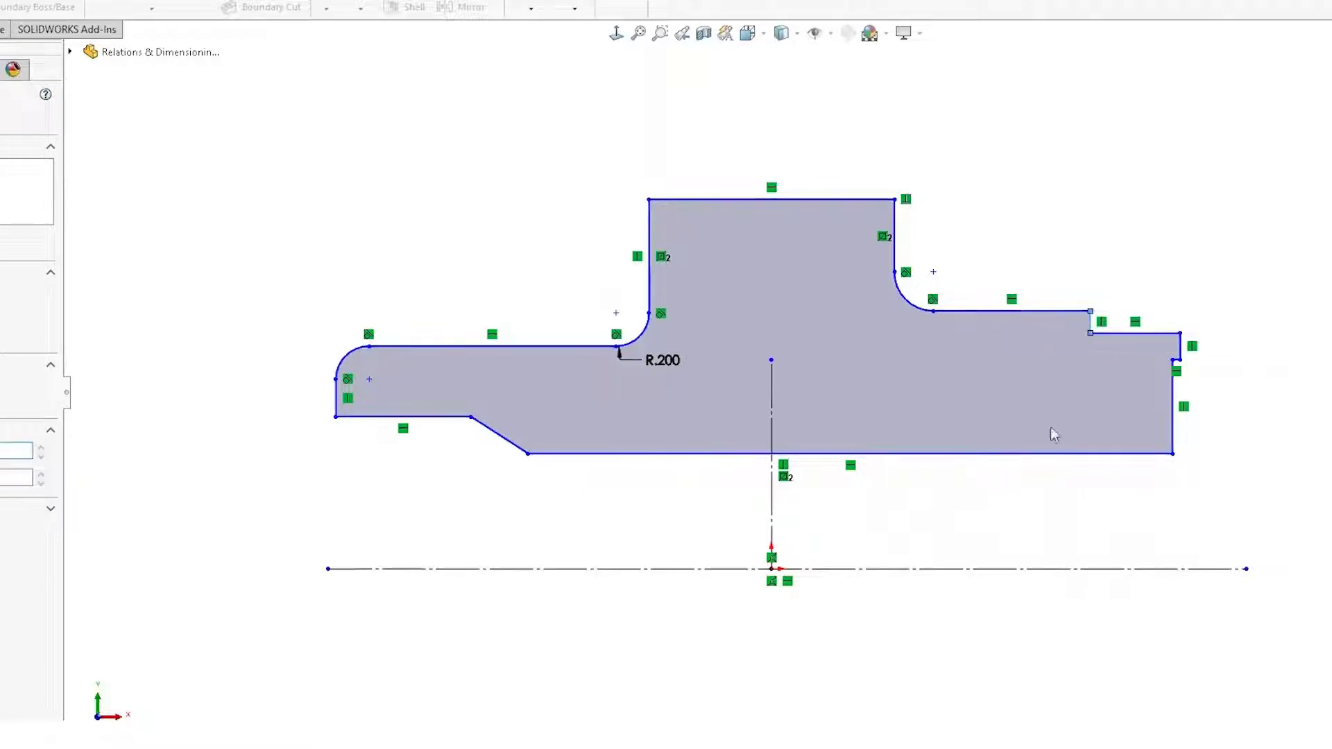
pyautogui.moveTo(742, 199); pyautogui.dragTo(752, 227)
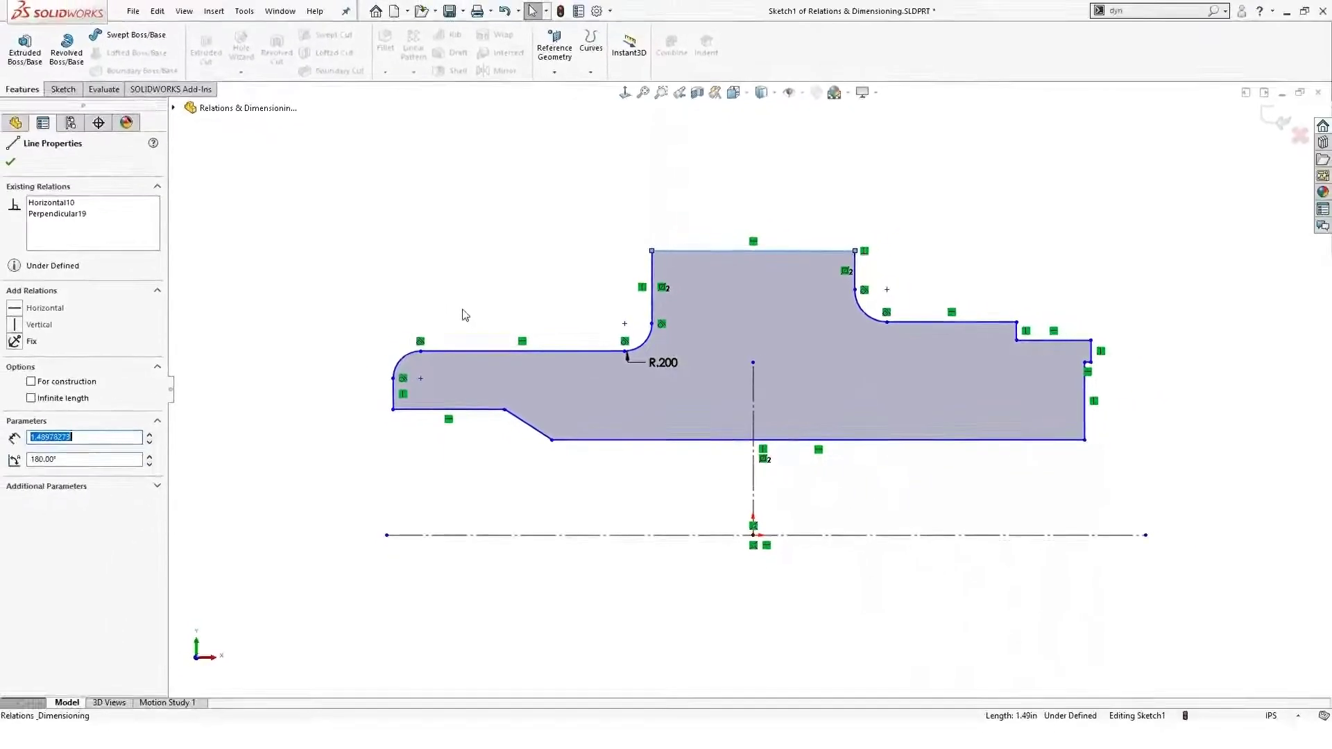
pyautogui.moveTo(1090, 351); pyautogui.dragTo(1051, 351)
# Place a sketch point at the virtual sharp of the left end's vertical and top lines
pyautogui.press('alt')
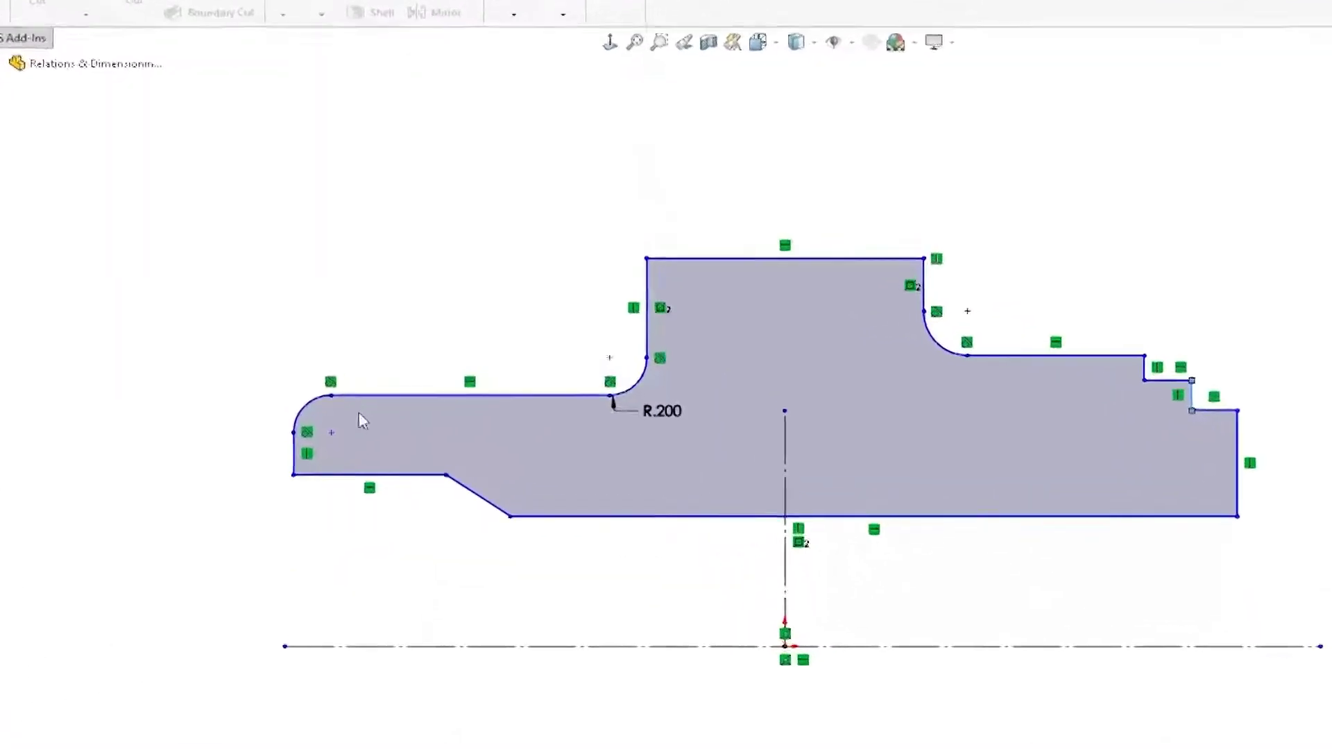
pyautogui.click(125, 551)
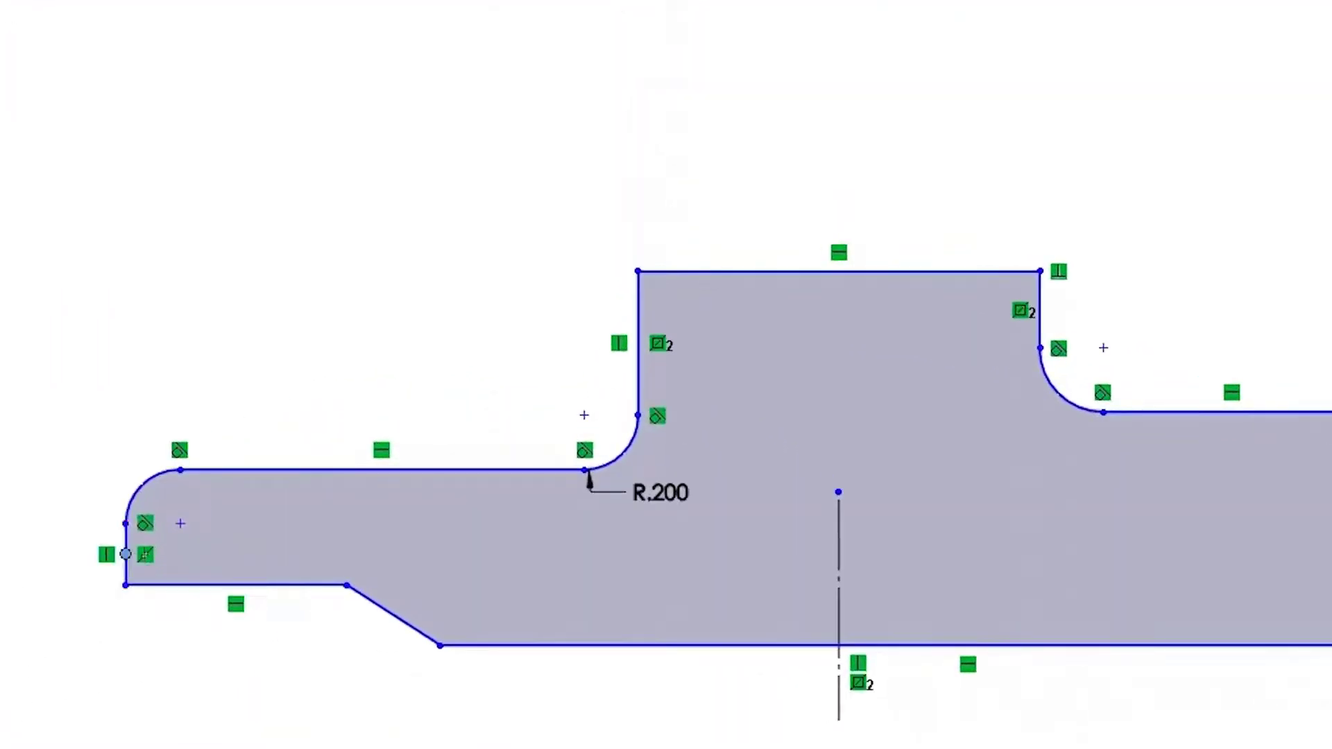
pyautogui.scroll(-3, 207, 529)
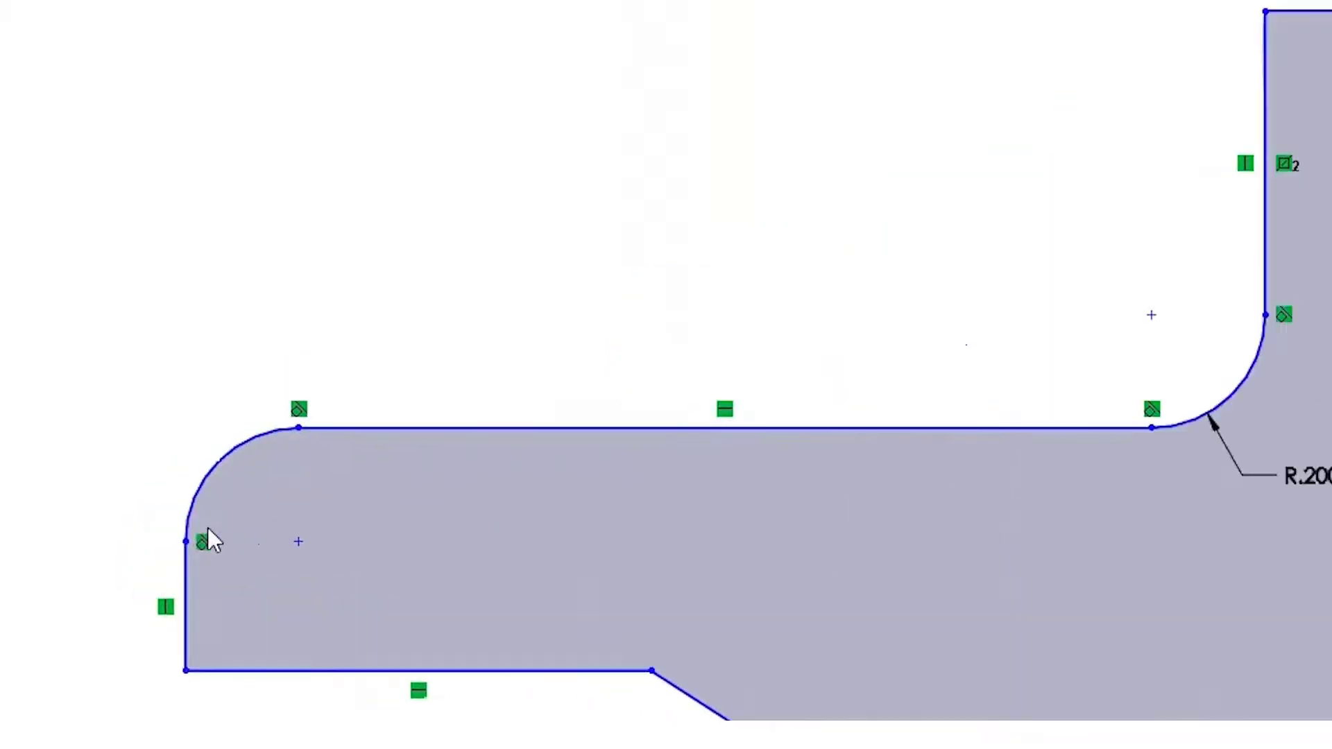
pyautogui.click(186, 576)
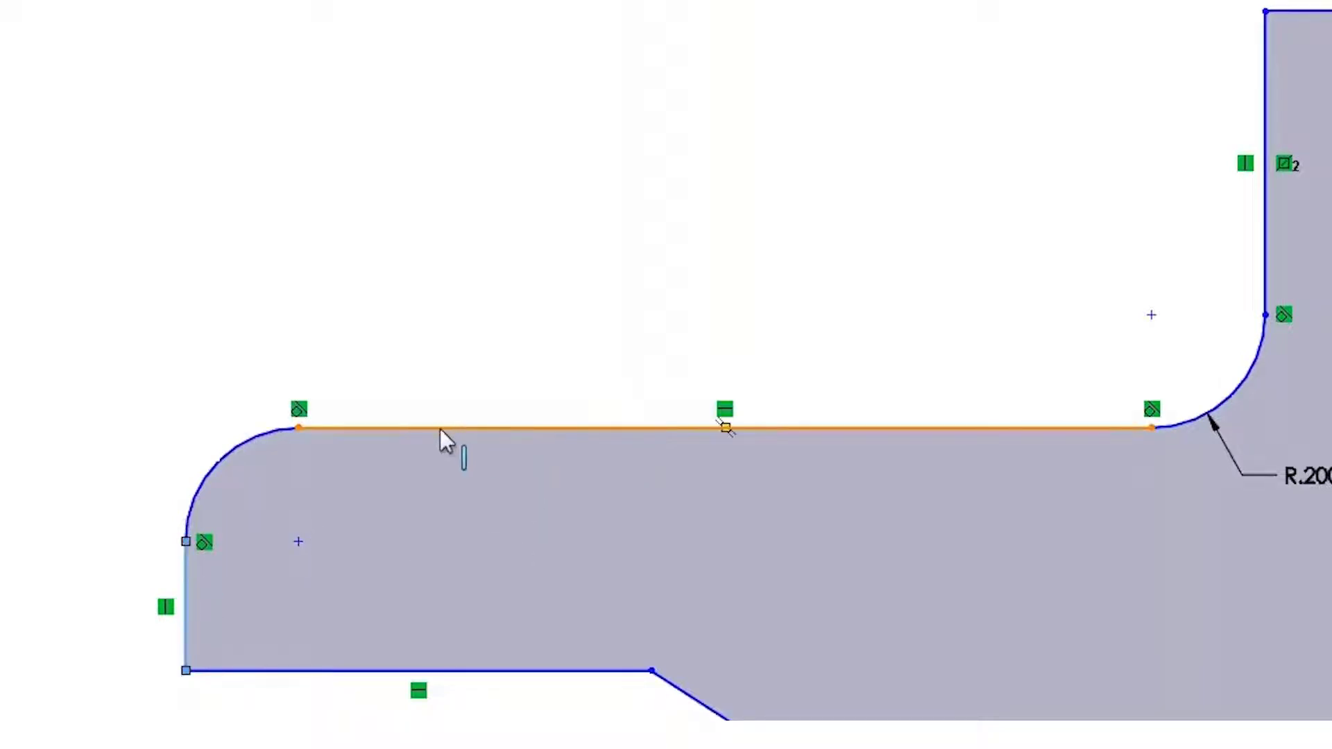
pyautogui.keyDown('ctrl'); pyautogui.click(440, 428); pyautogui.keyUp('ctrl')
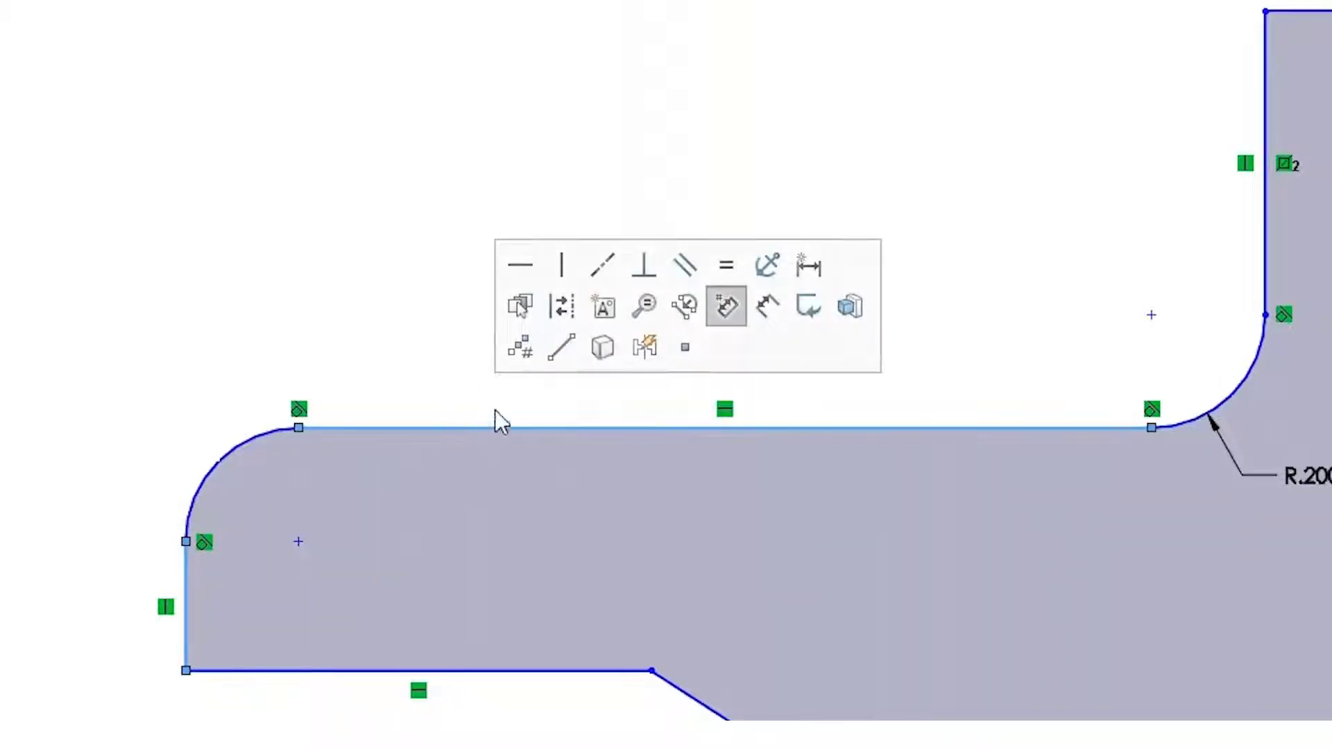
pyautogui.click(685, 346)
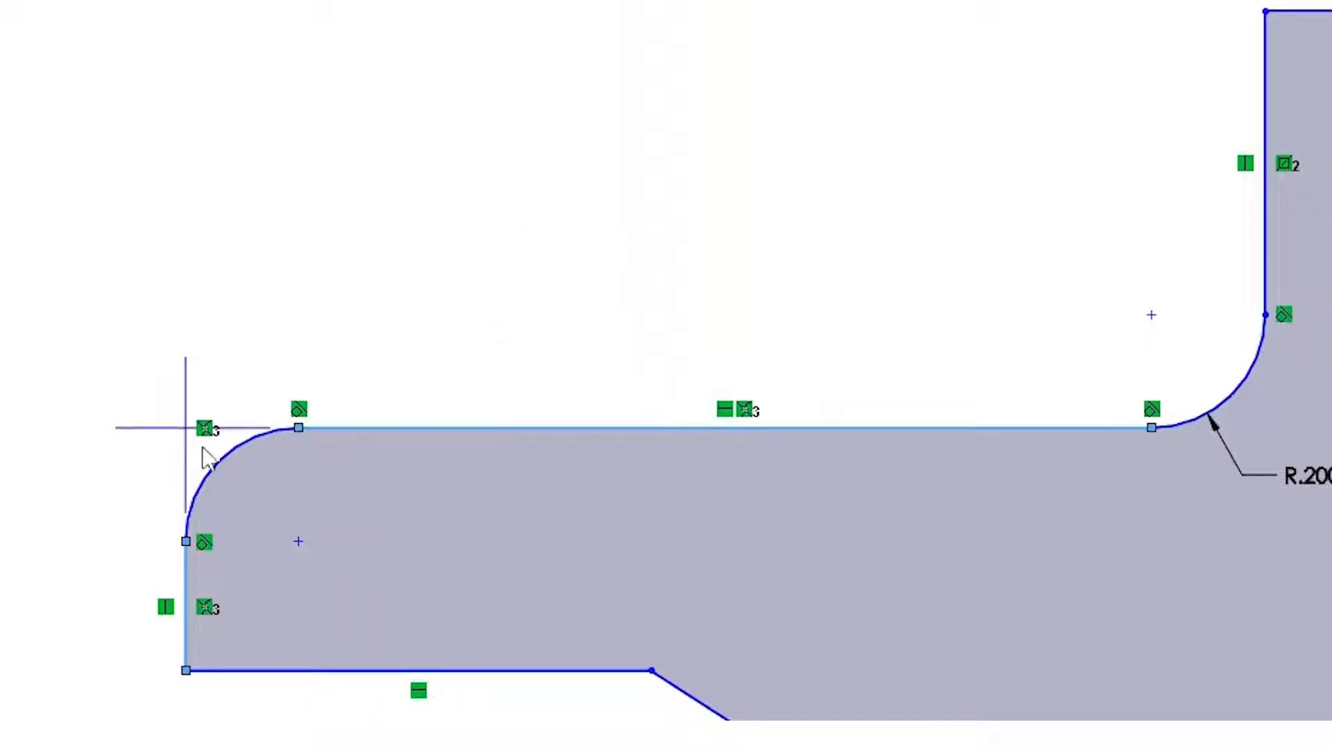
pyautogui.press('z')
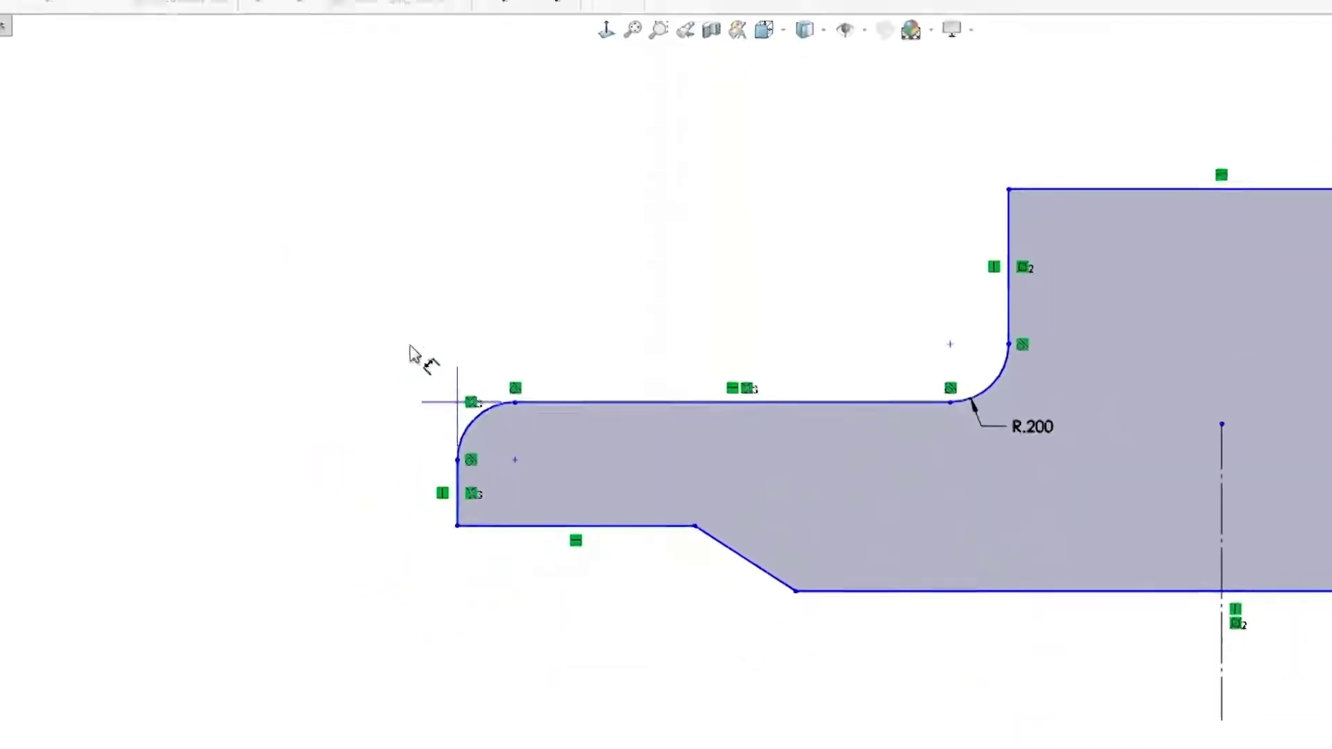
# Dimension the left neck's top edge 1.350 above the centerline
pyautogui.click(512, 617)
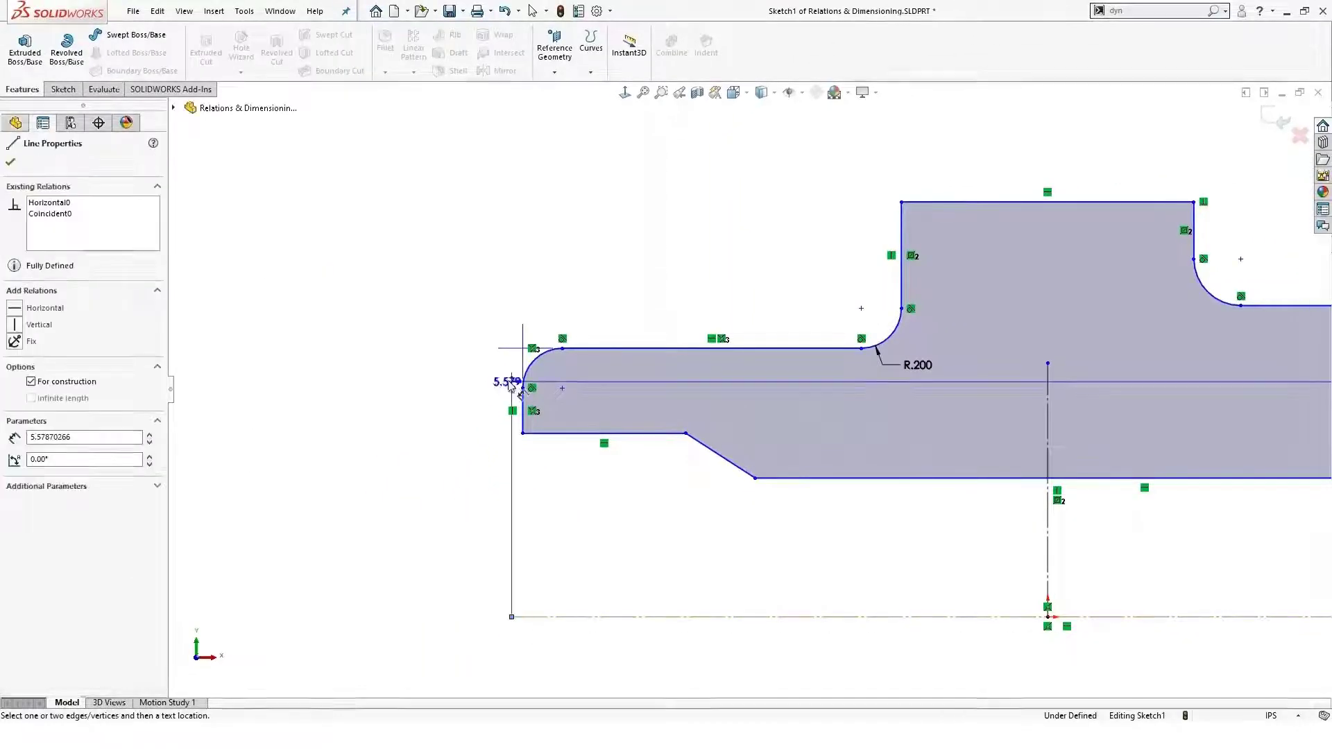
pyautogui.click(524, 349)
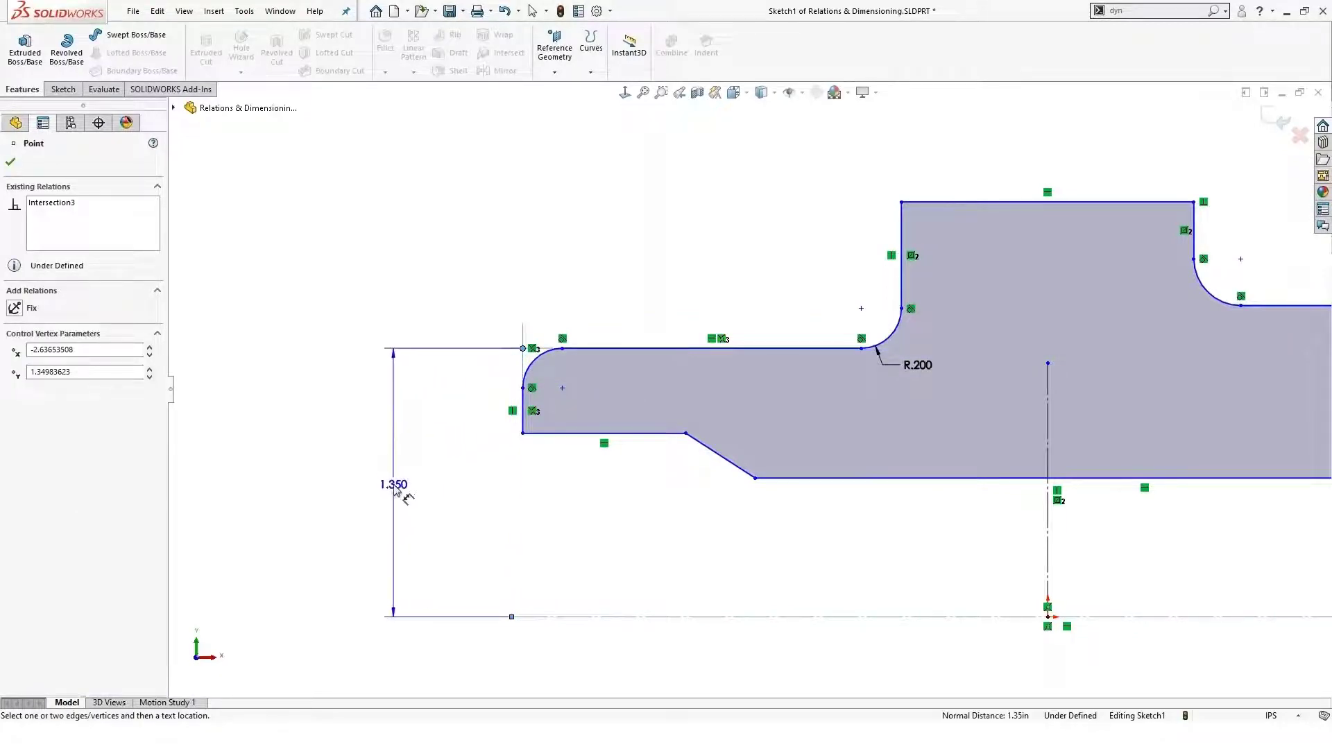
pyautogui.click(394, 484)
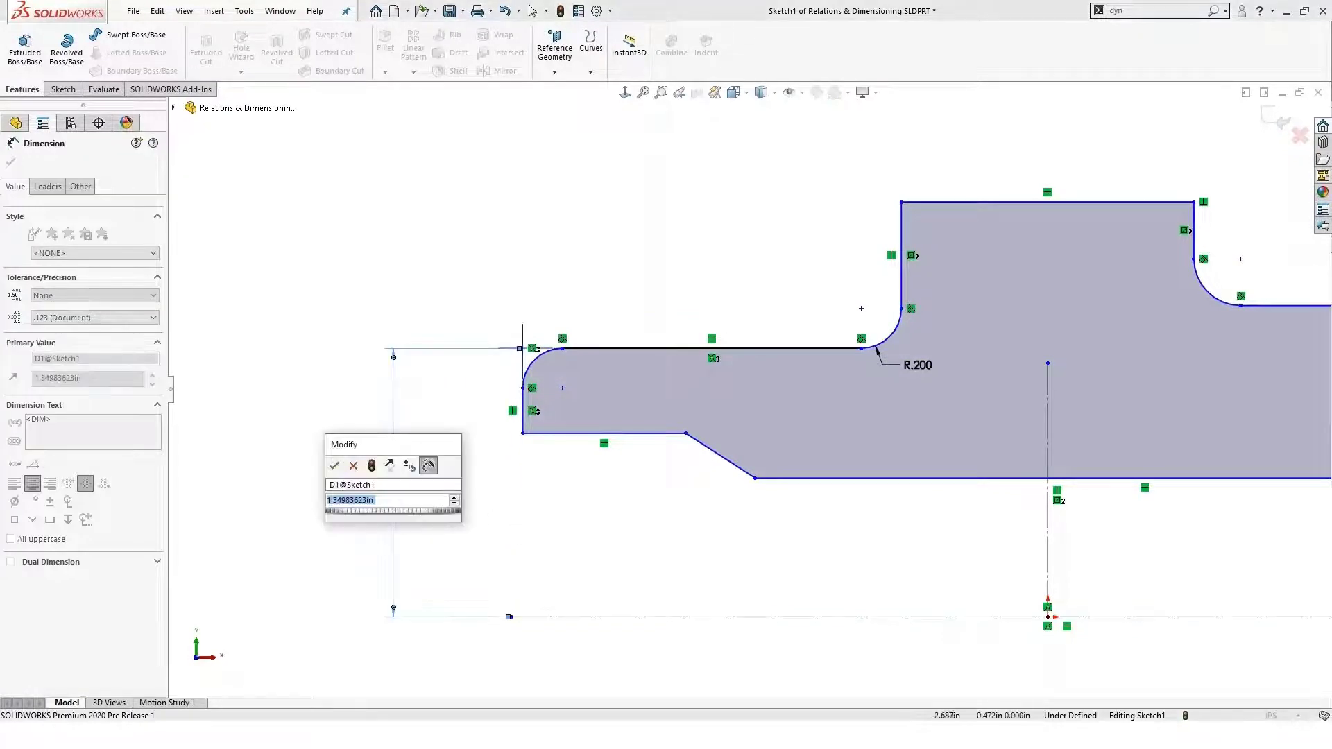
pyautogui.click(336, 465)
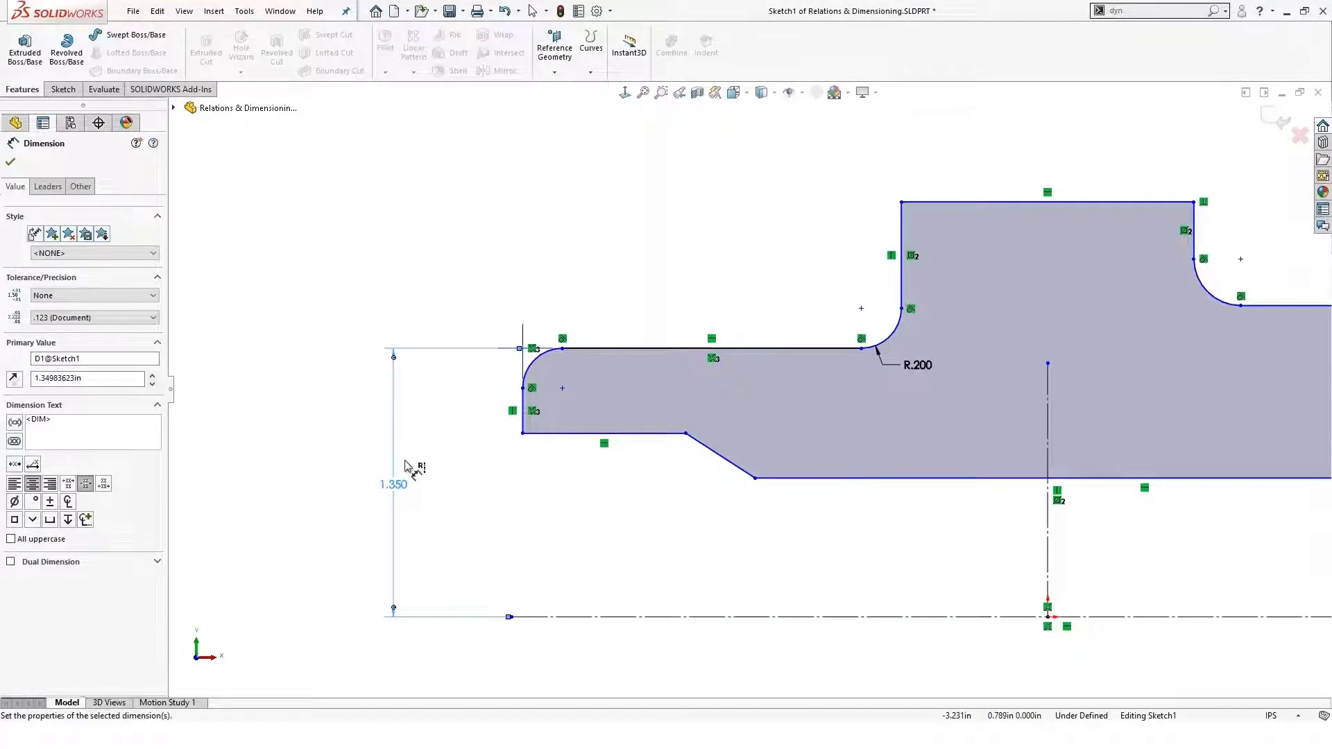
pyautogui.press('f')
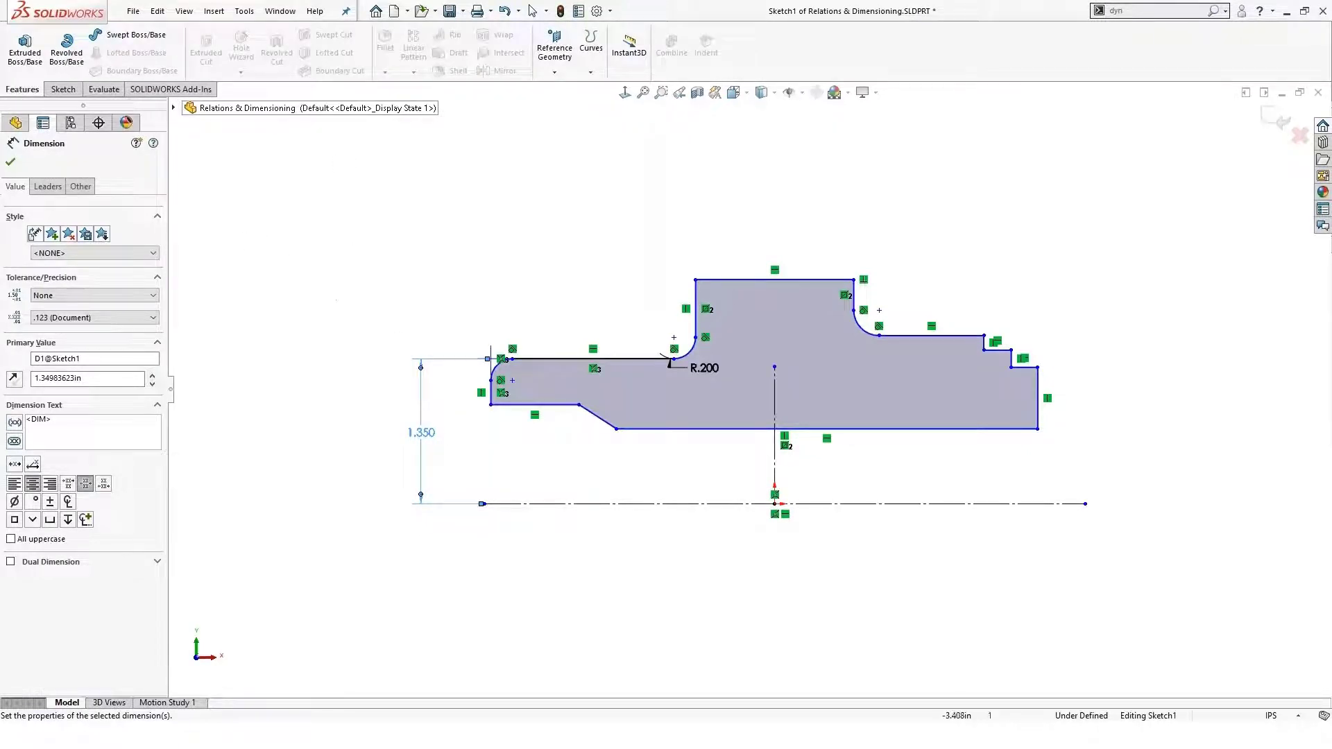
pyautogui.click(515, 404)
pyautogui.click(515, 504)
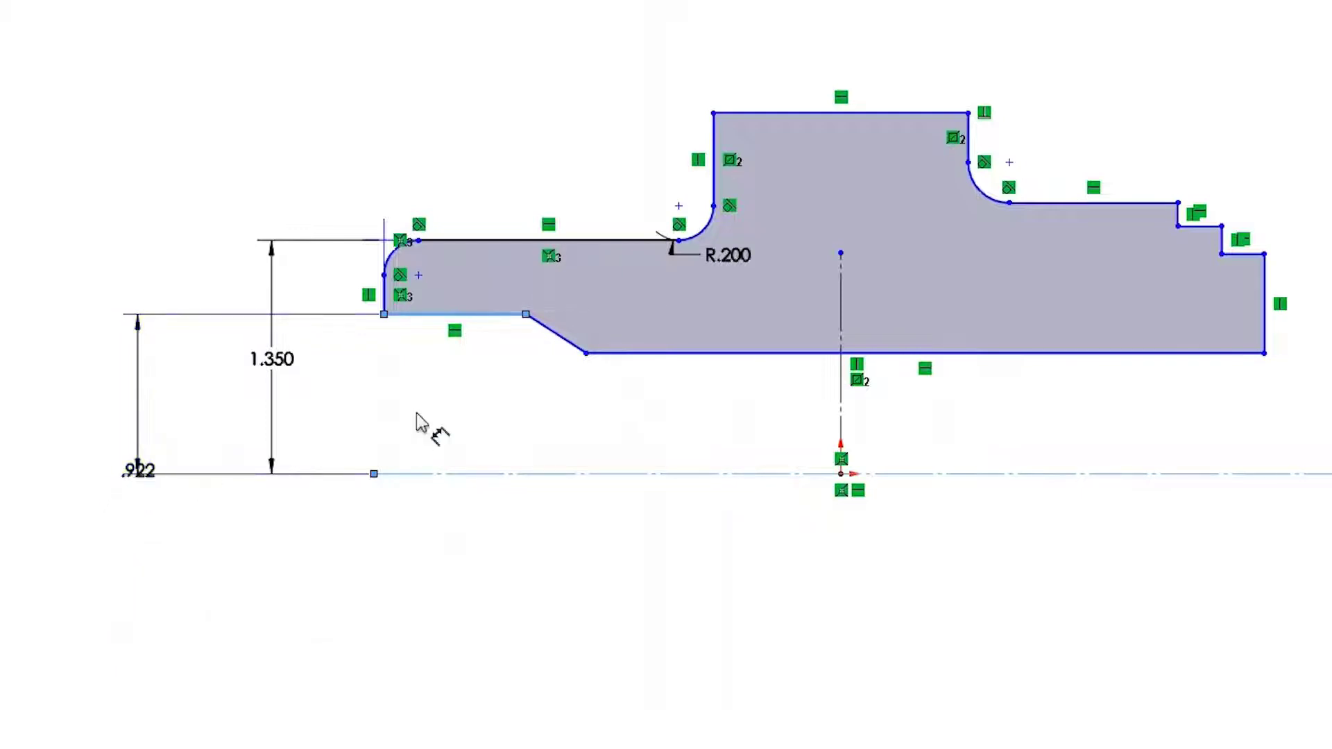
# Dimension the lower-left edge at .922 and the bottom edge at 1.394 from the centerline
pyautogui.click(138, 420)
pyautogui.click(43, 442)
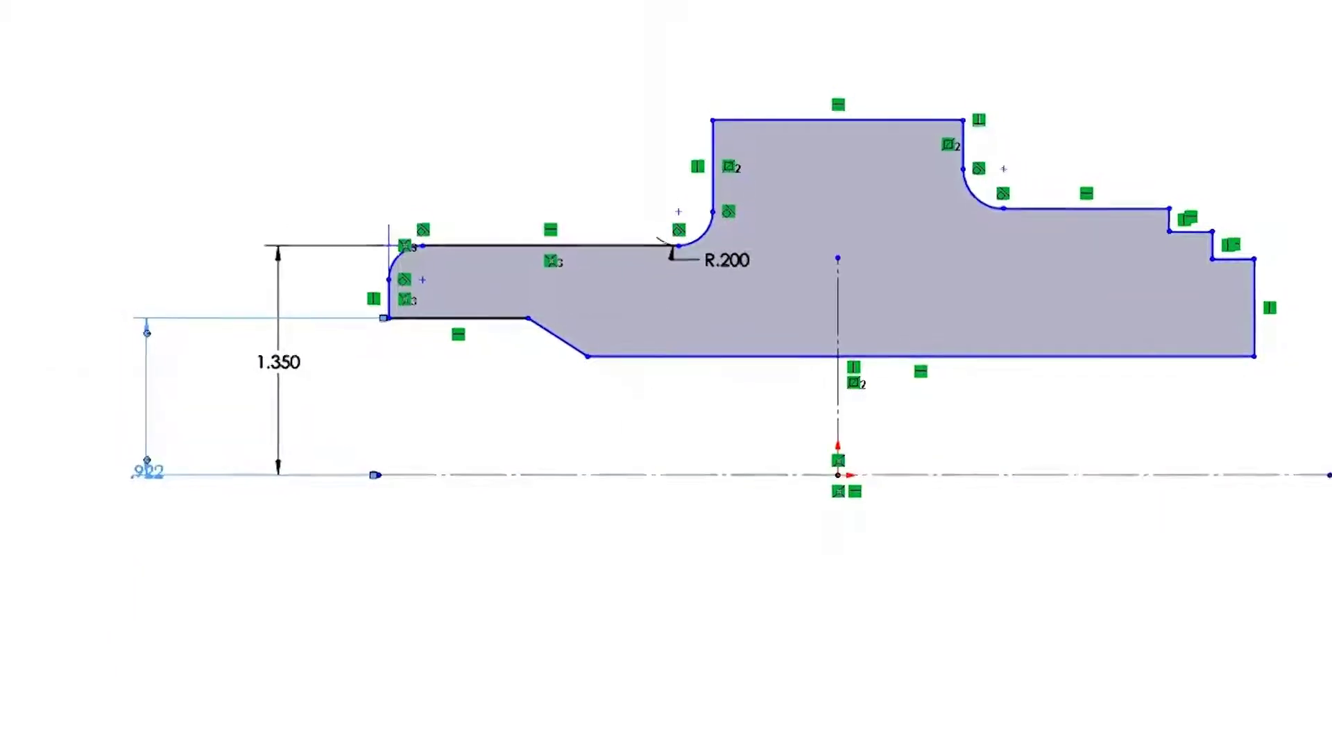
pyautogui.click(628, 353)
pyautogui.click(634, 474)
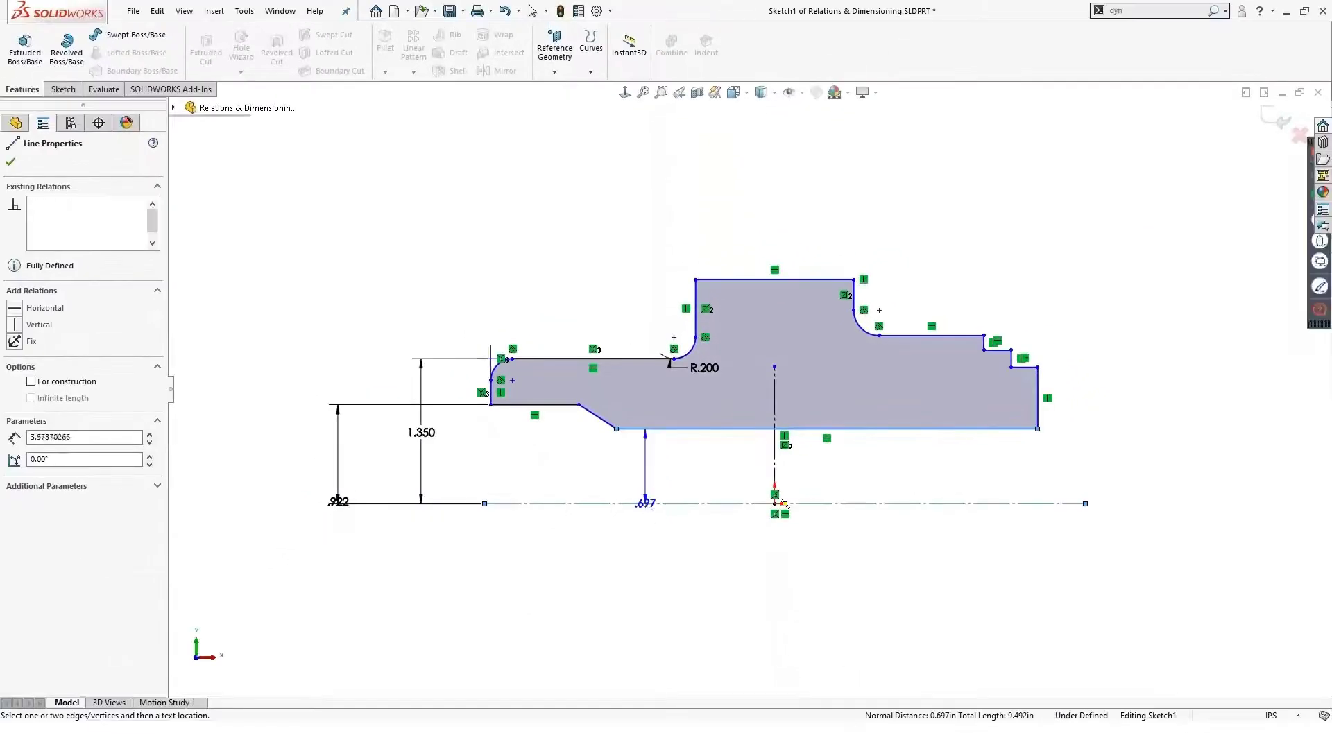
pyautogui.click(663, 532)
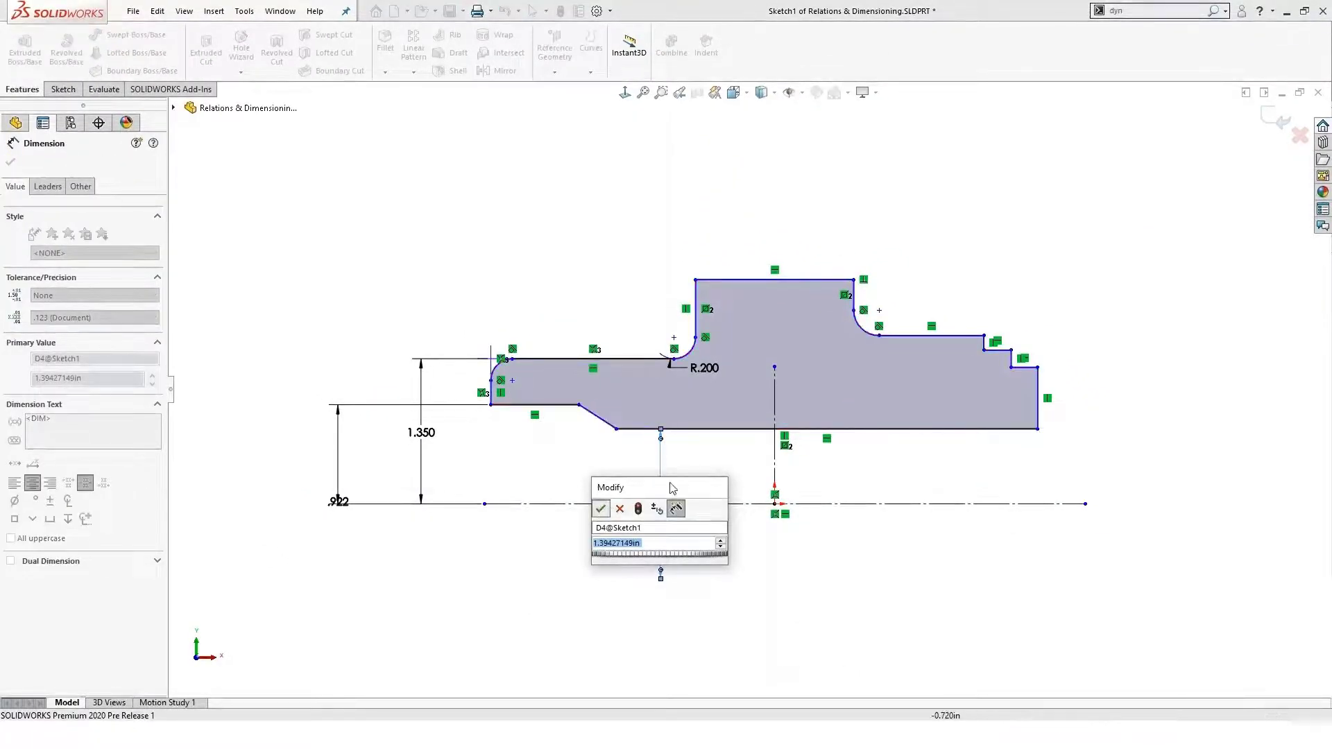
pyautogui.press('Return')
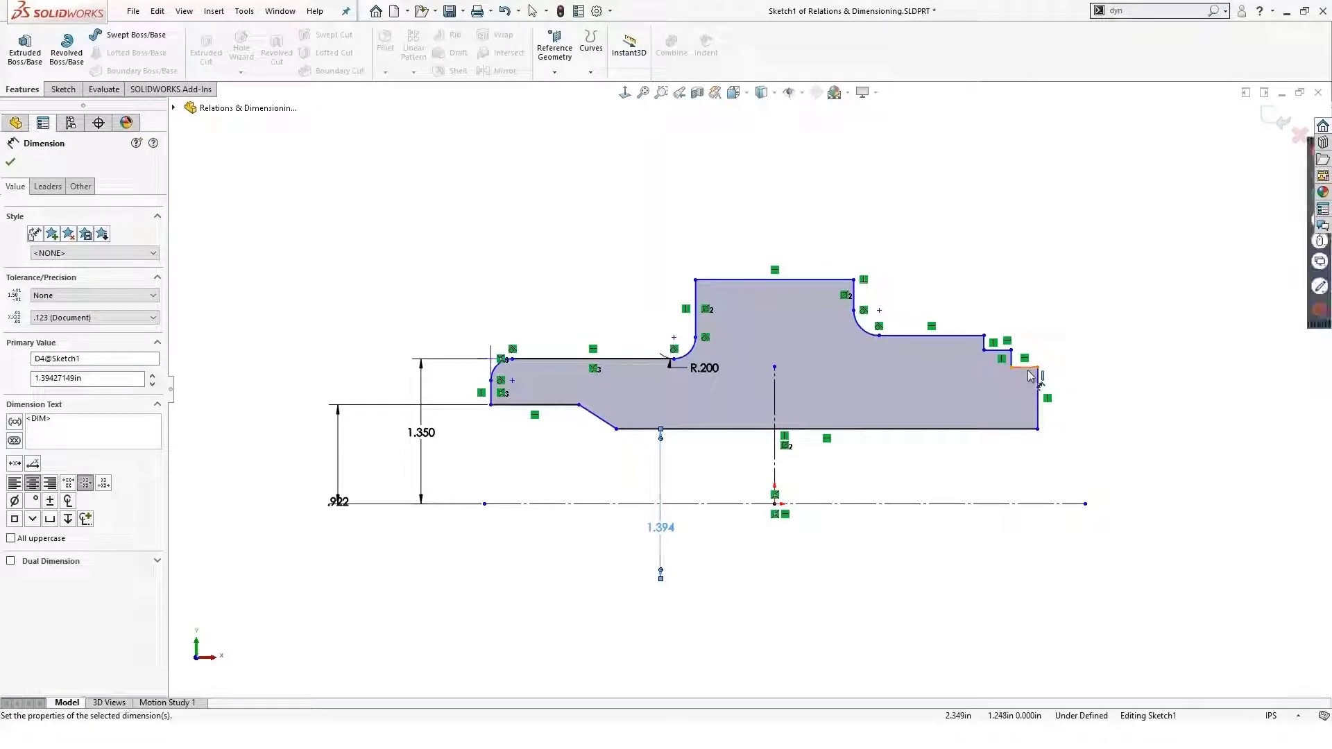
# Dimension the right-hand step lines at 2.538, 2.857 and 3.128 from the centerline
pyautogui.click(1029, 372)
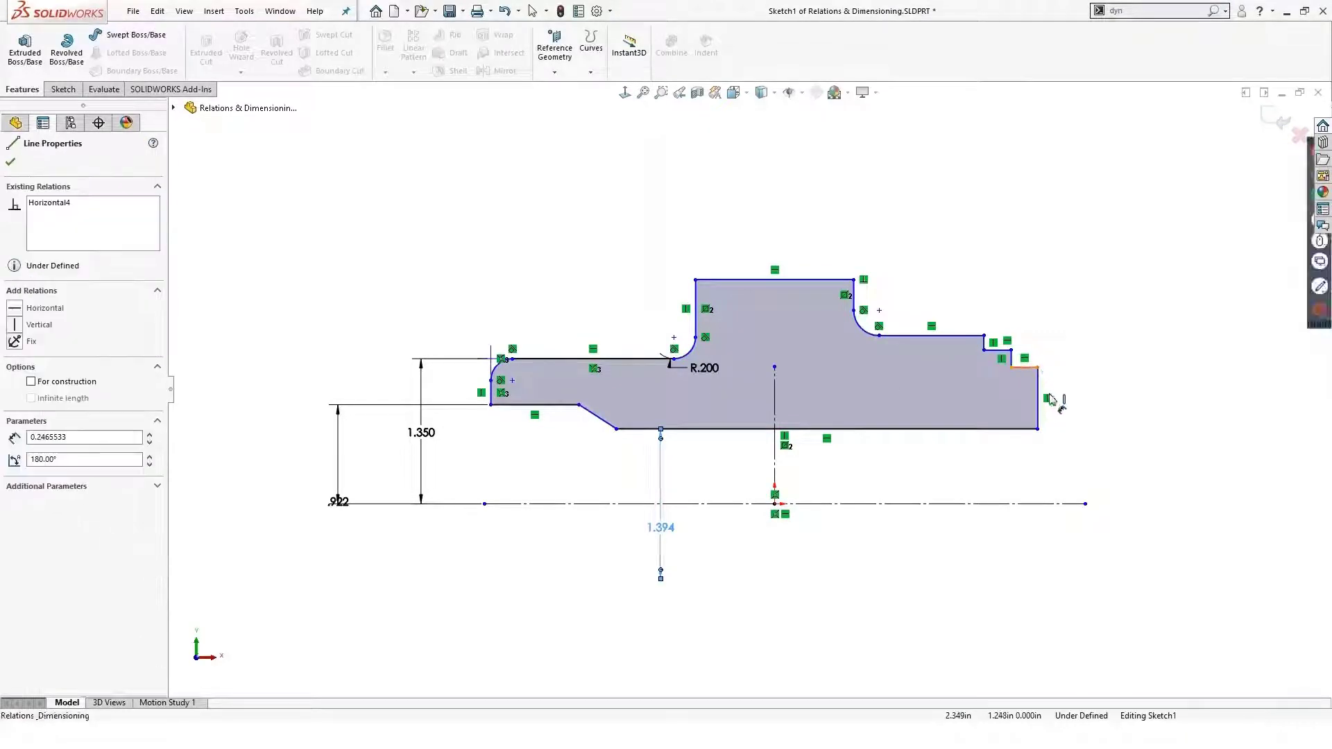
pyautogui.click(1088, 390)
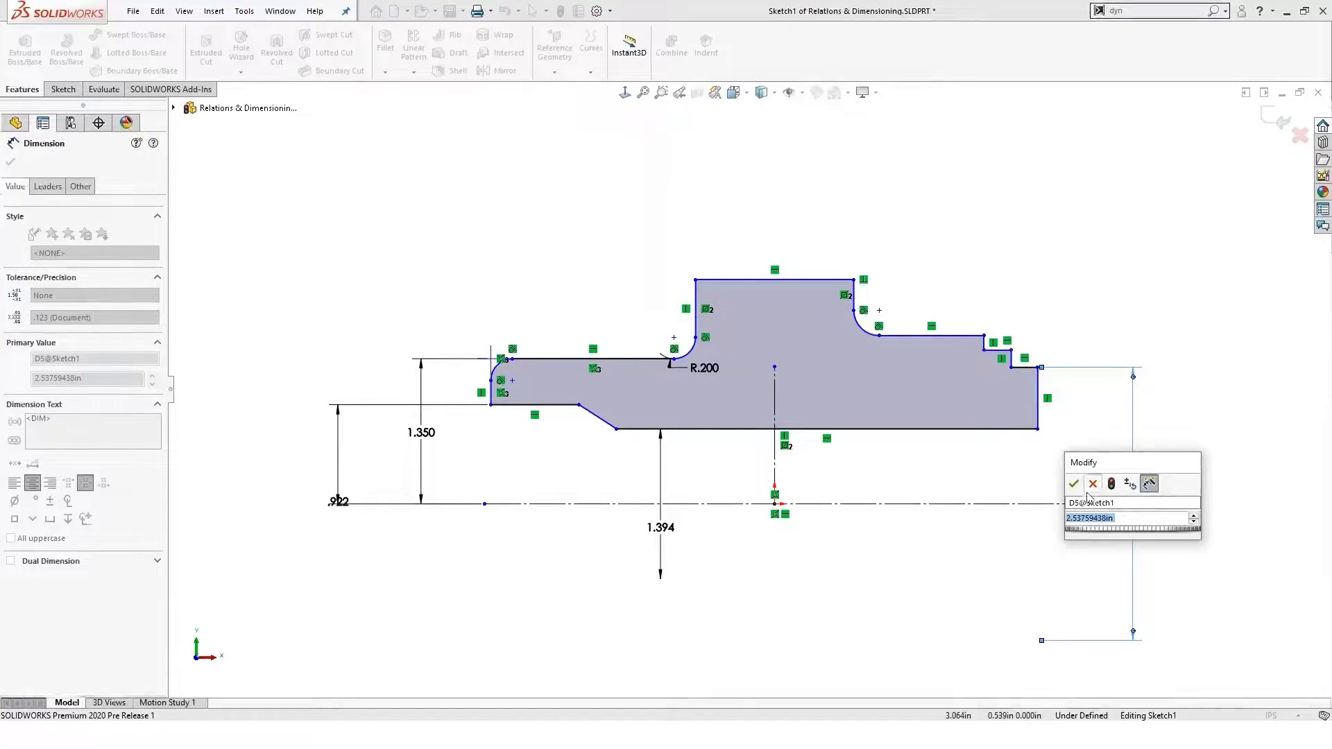
pyautogui.click(1073, 483)
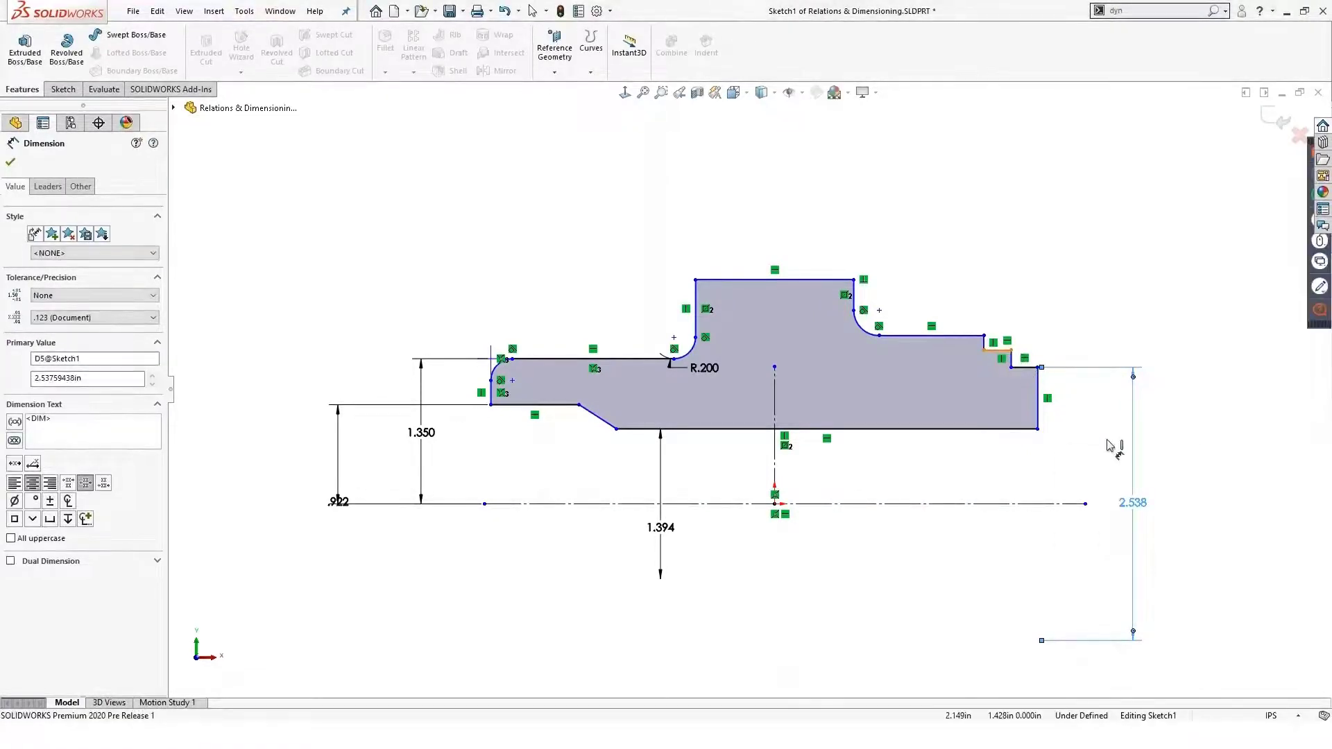
pyautogui.click(997, 351)
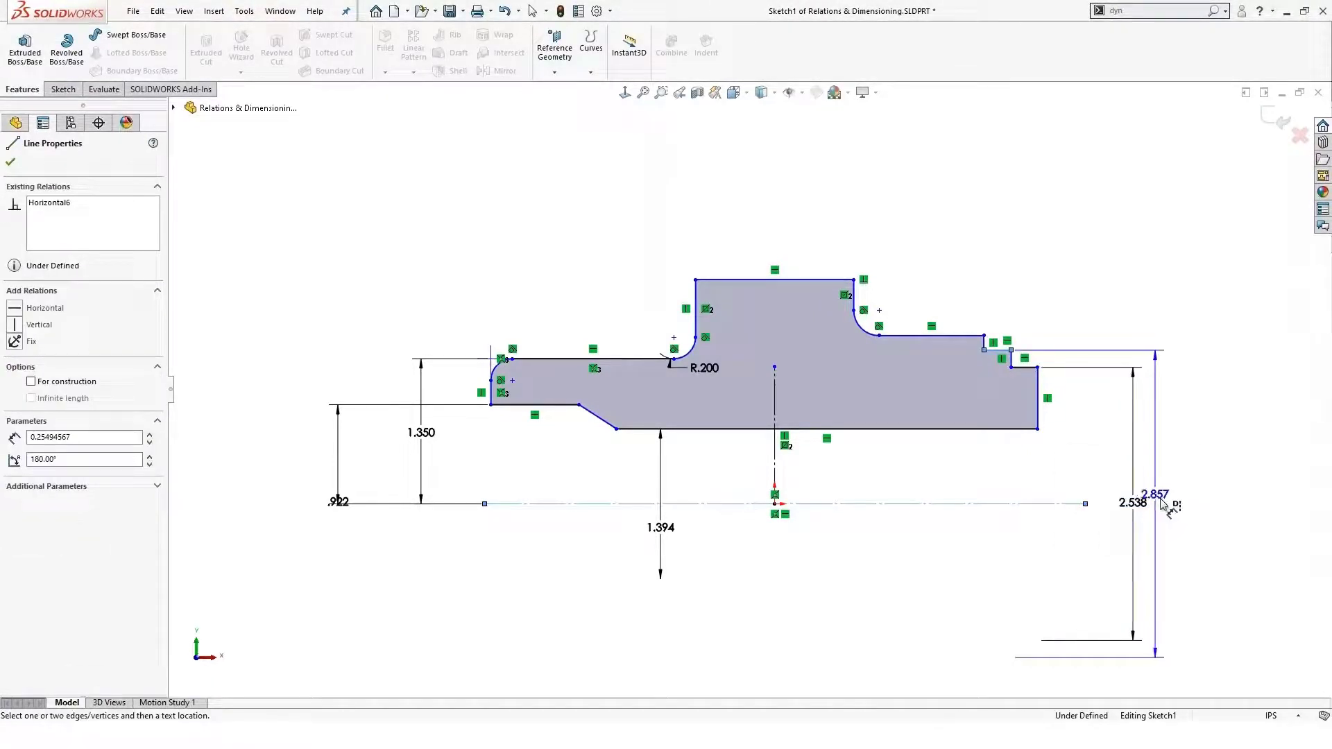
pyautogui.click(1174, 447)
pyautogui.click(1129, 472)
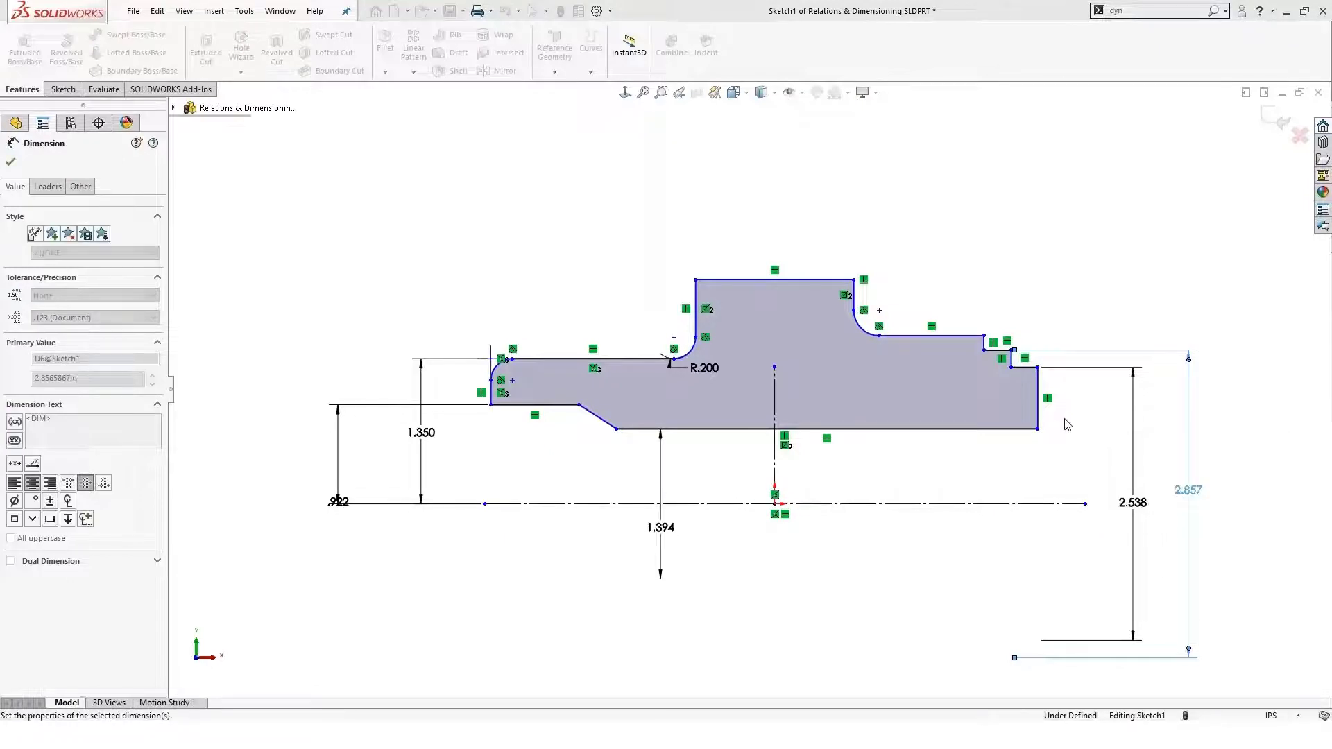
pyautogui.click(963, 341)
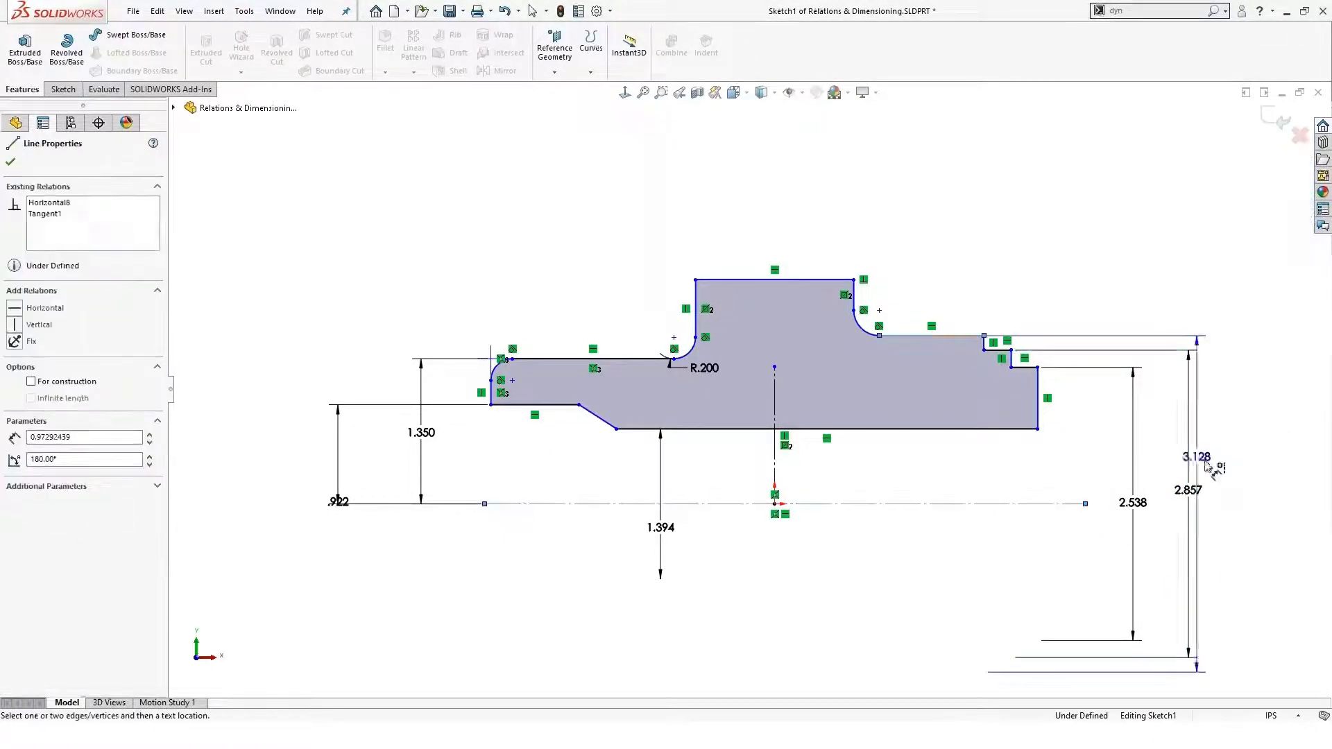
pyautogui.click(1229, 477)
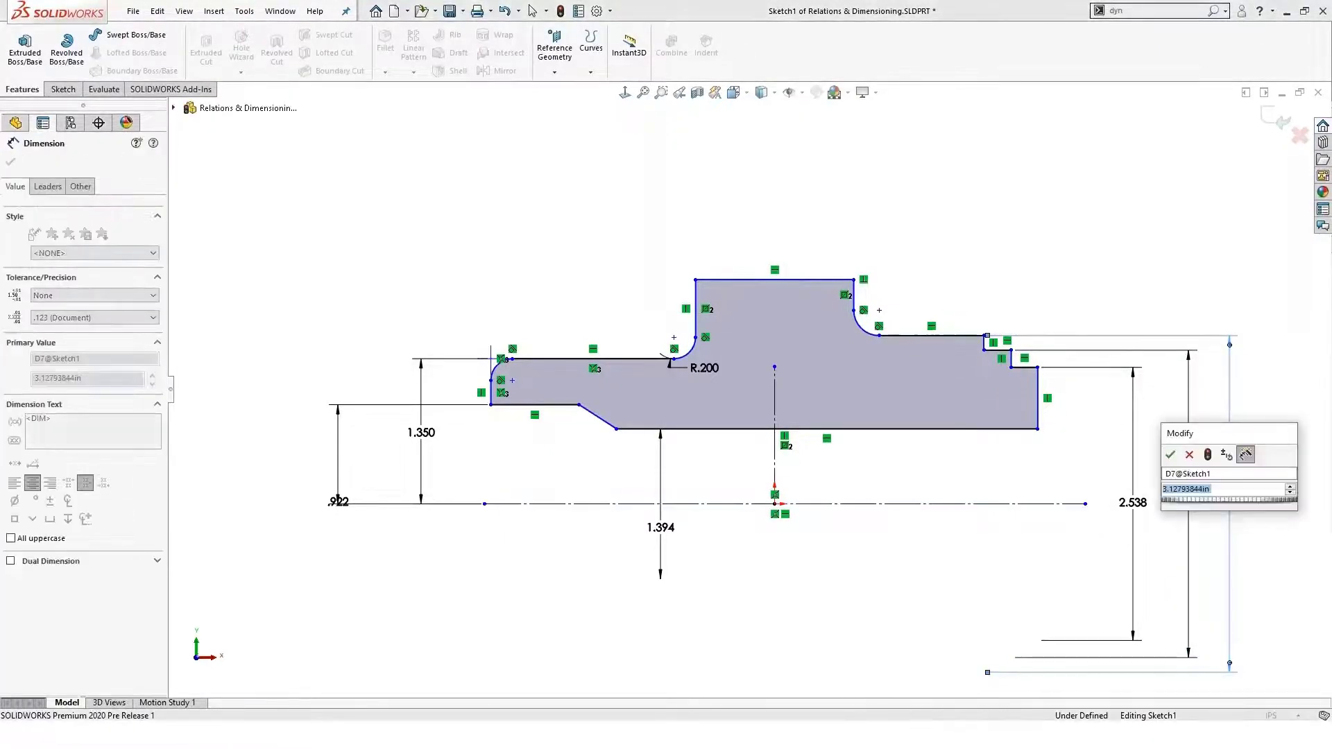
pyautogui.click(1171, 455)
pyautogui.scroll(3, 763, 368)
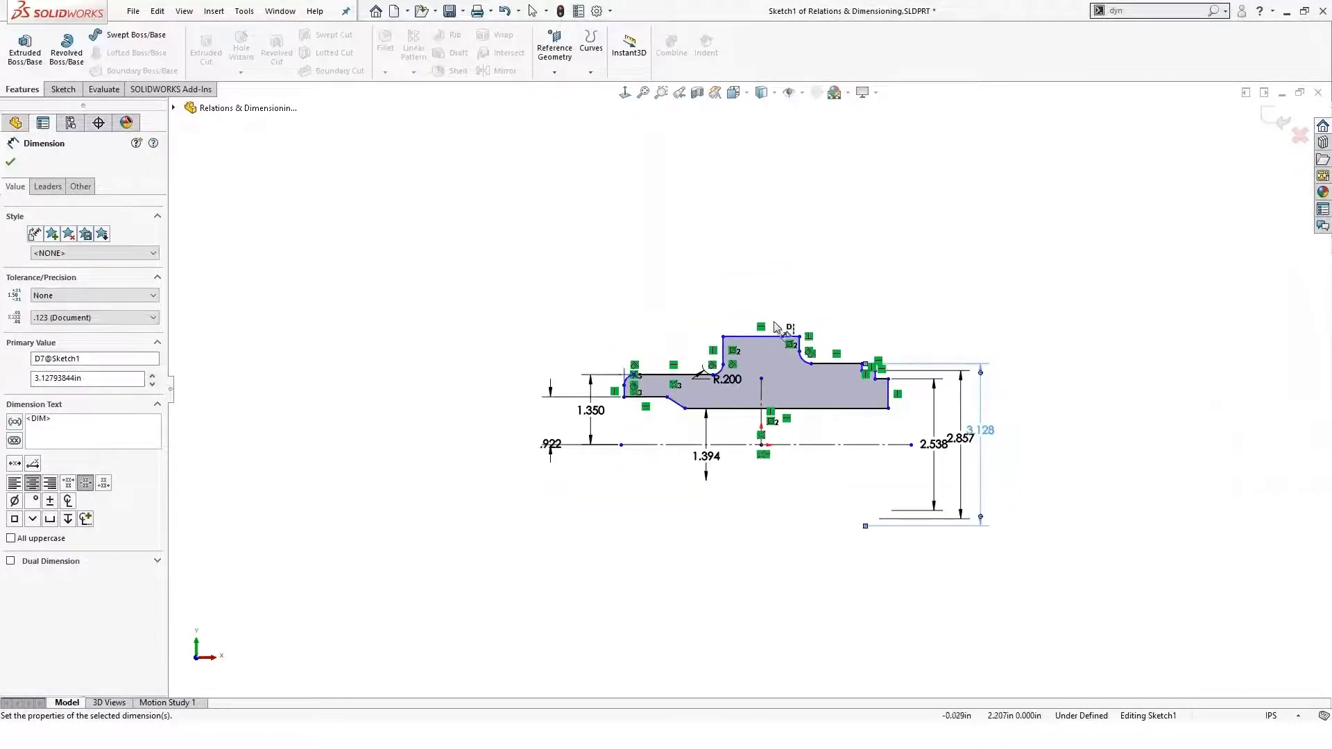
pyautogui.scroll(-5, 853, 297)
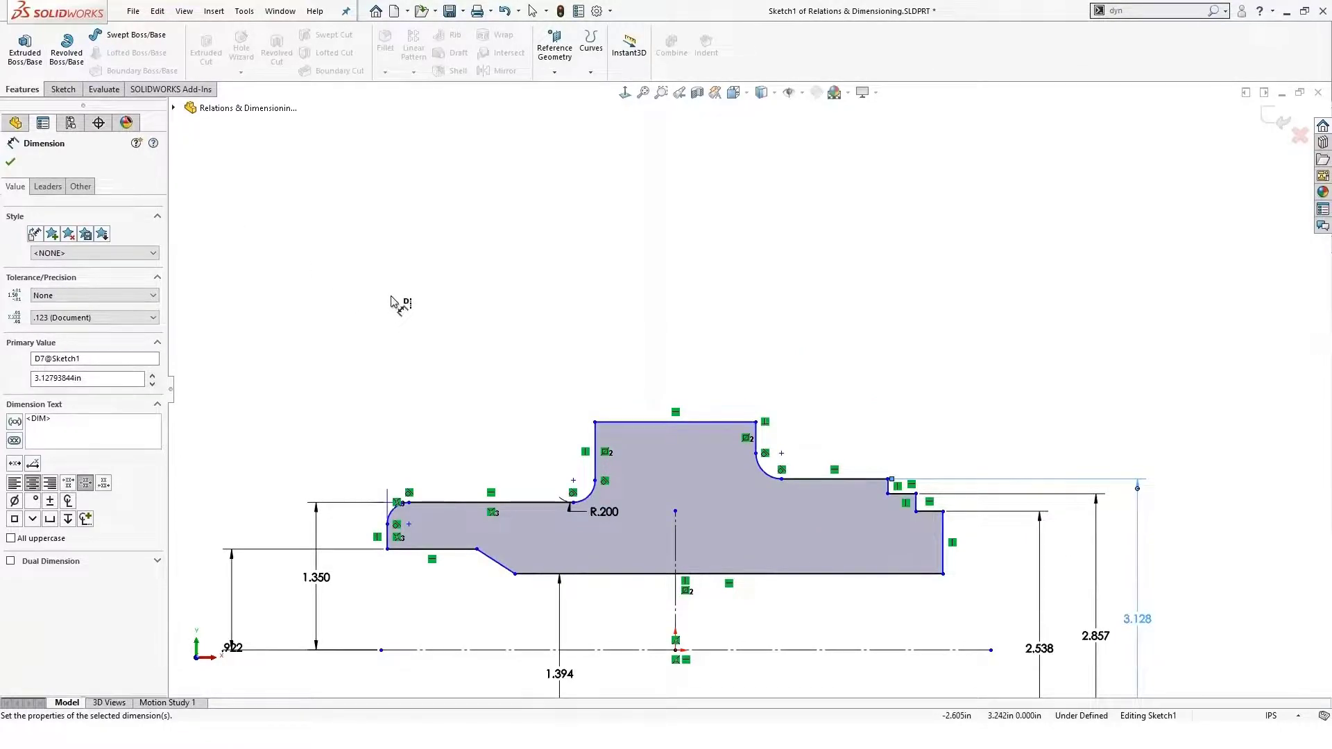
# Draw a large circle and a smaller circle to its right above the profile
pyautogui.press('Escape')
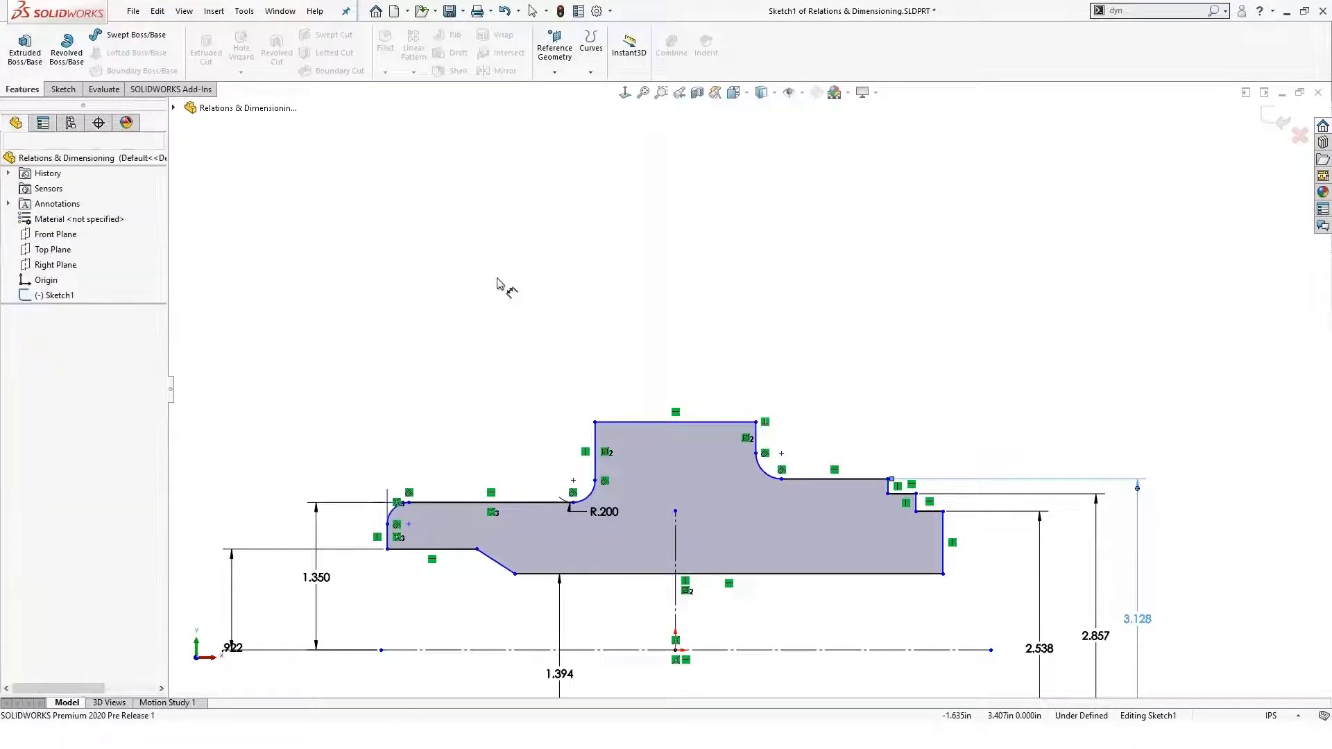
pyautogui.press('s')
pyautogui.click(510, 322)
pyautogui.click(476, 238)
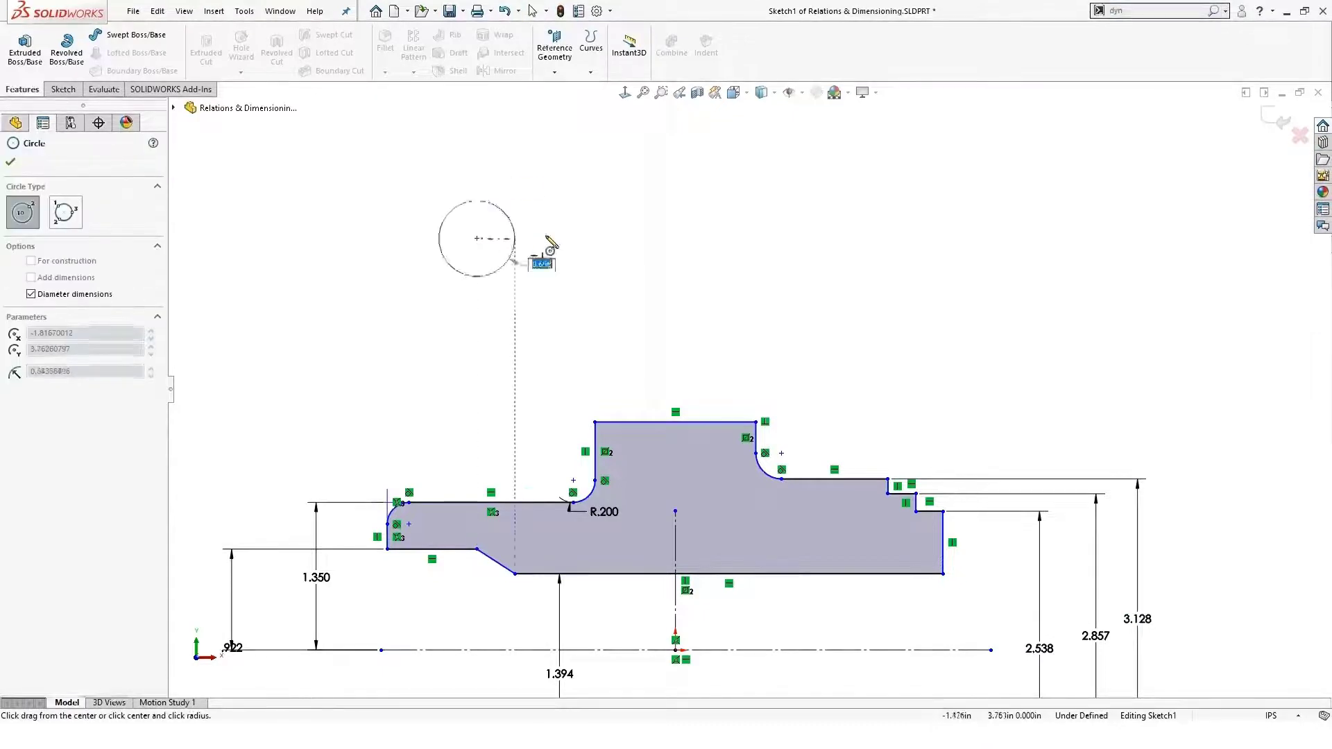
pyautogui.click(575, 238)
pyautogui.click(720, 238)
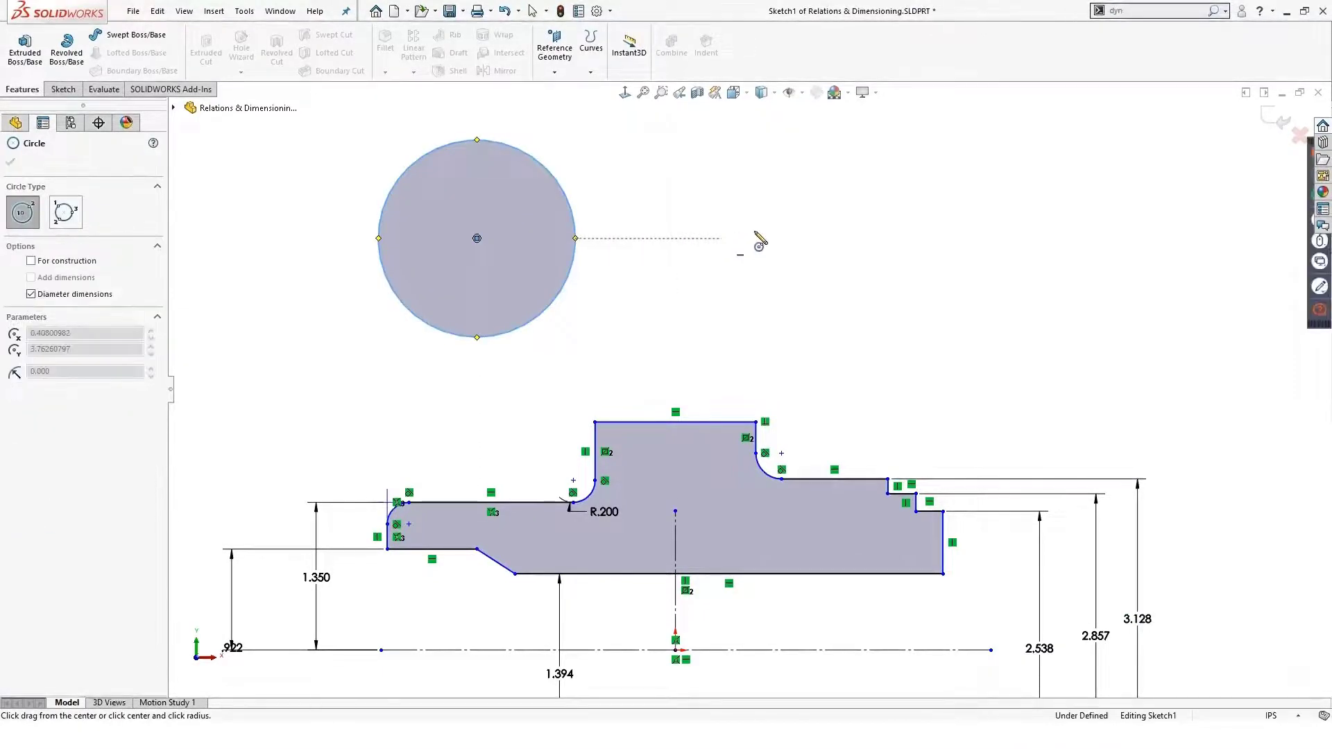
pyautogui.click(774, 238)
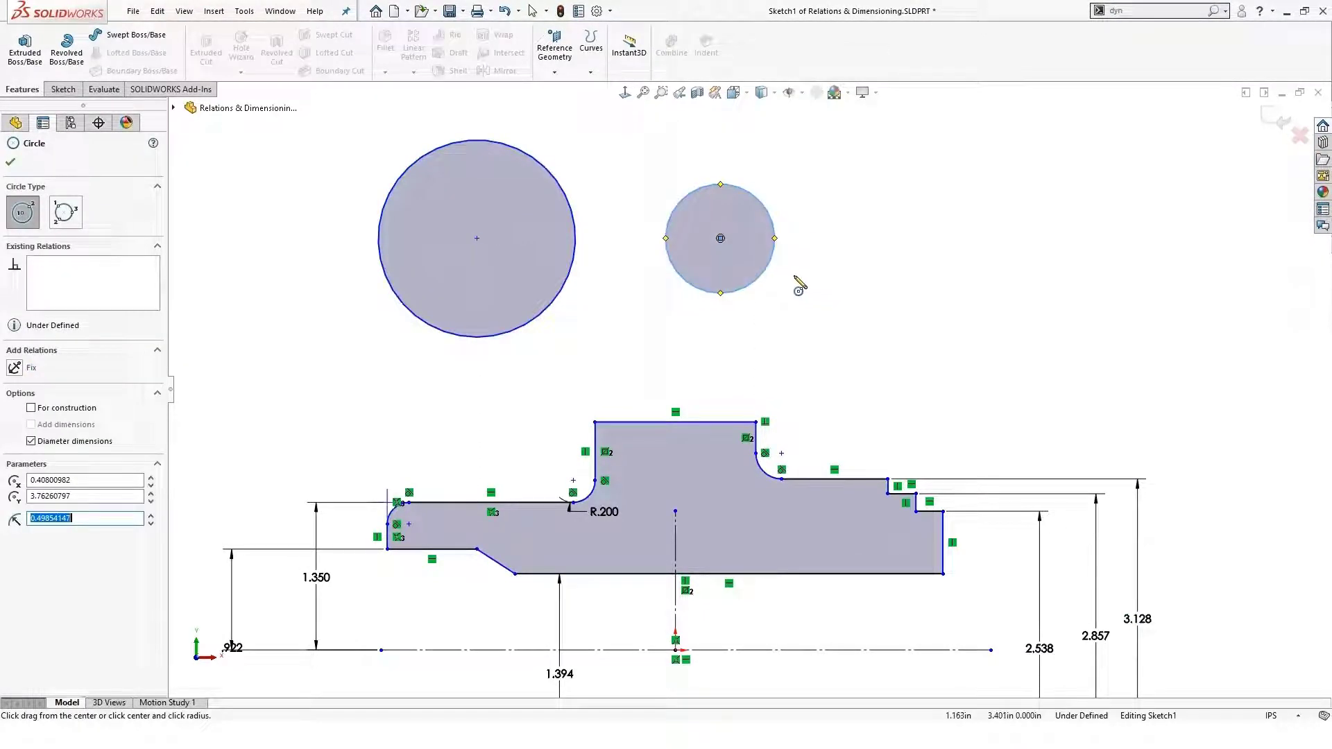
pyautogui.press('Escape')
pyautogui.moveTo(561, 99)
pyautogui.keyDown('ctrl'); pyautogui.mouseDown(button='middle')
pyautogui.moveTo(604, 123)
pyautogui.moveTo(651, 242)
pyautogui.mouseUp(button='middle'); pyautogui.keyUp('ctrl')
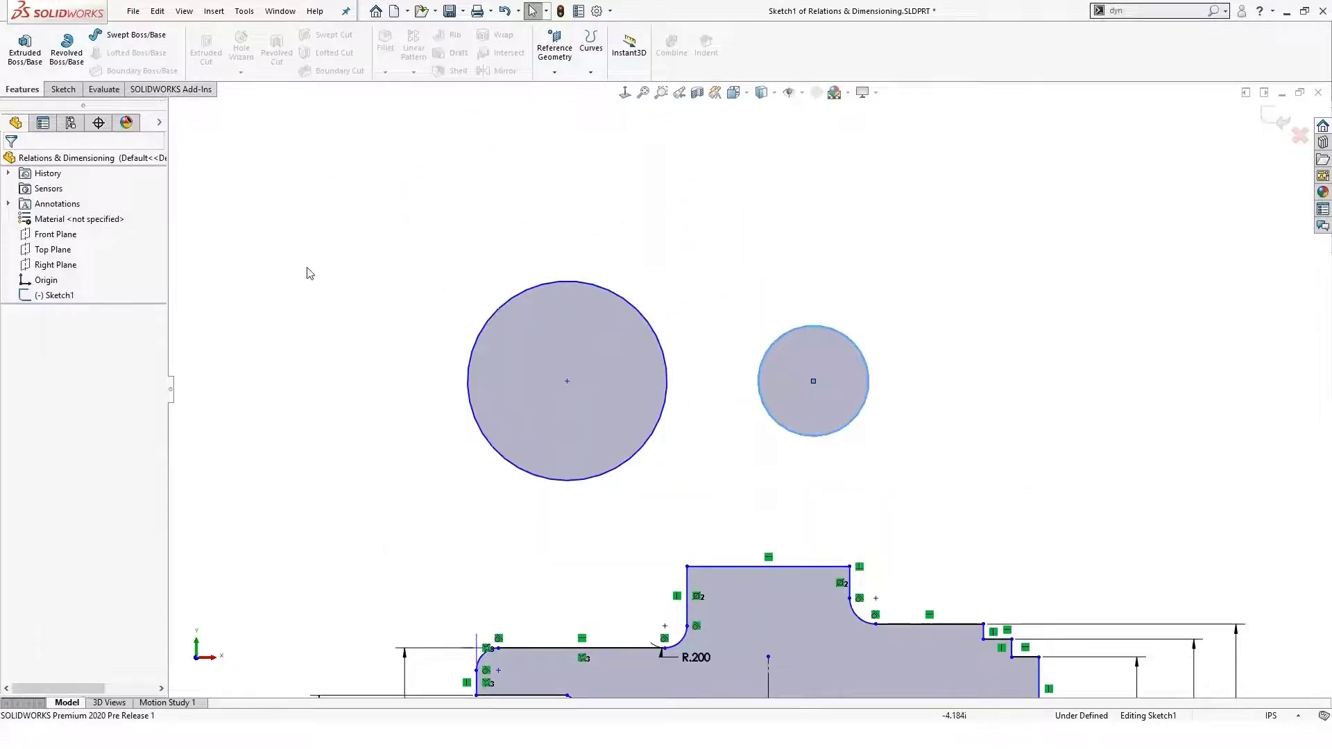
# Dimension the two circle centers 2.225 apart
pyautogui.moveTo(310, 273); pyautogui.dragTo(321, 160, button='right')
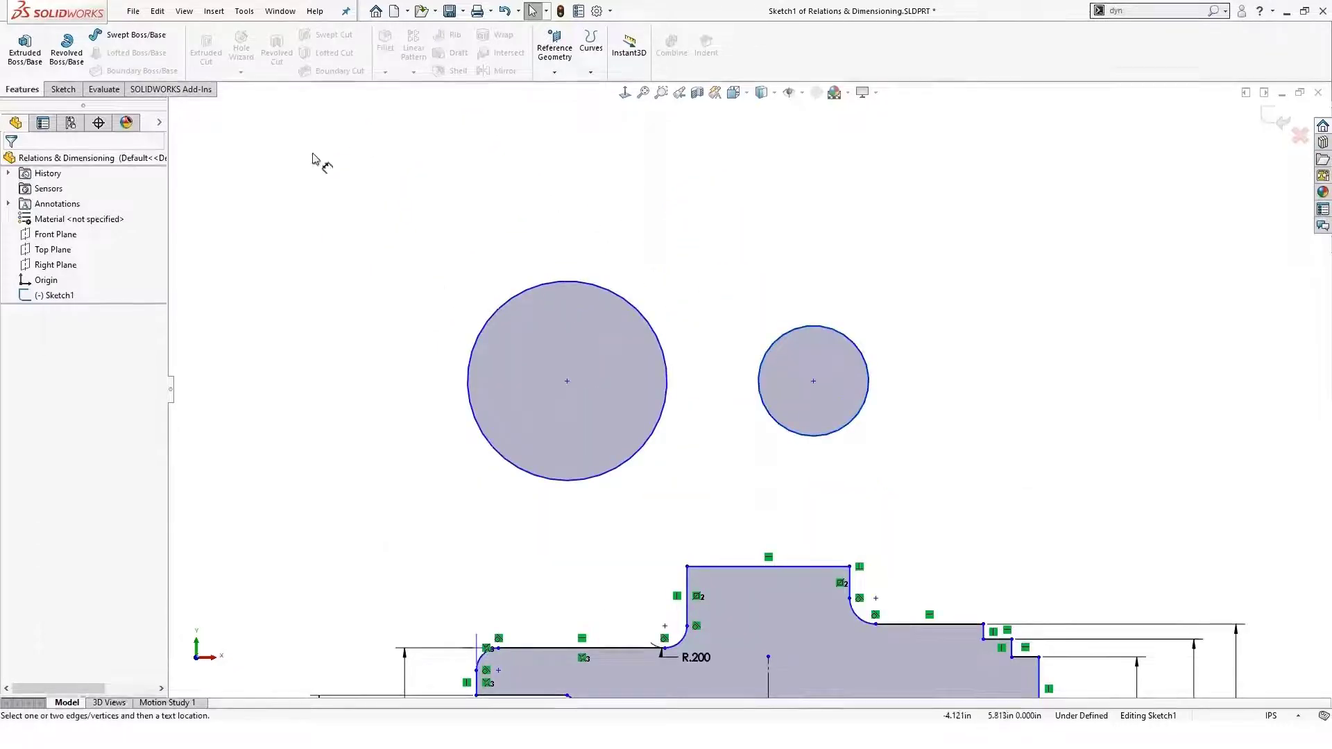
pyautogui.click(565, 284)
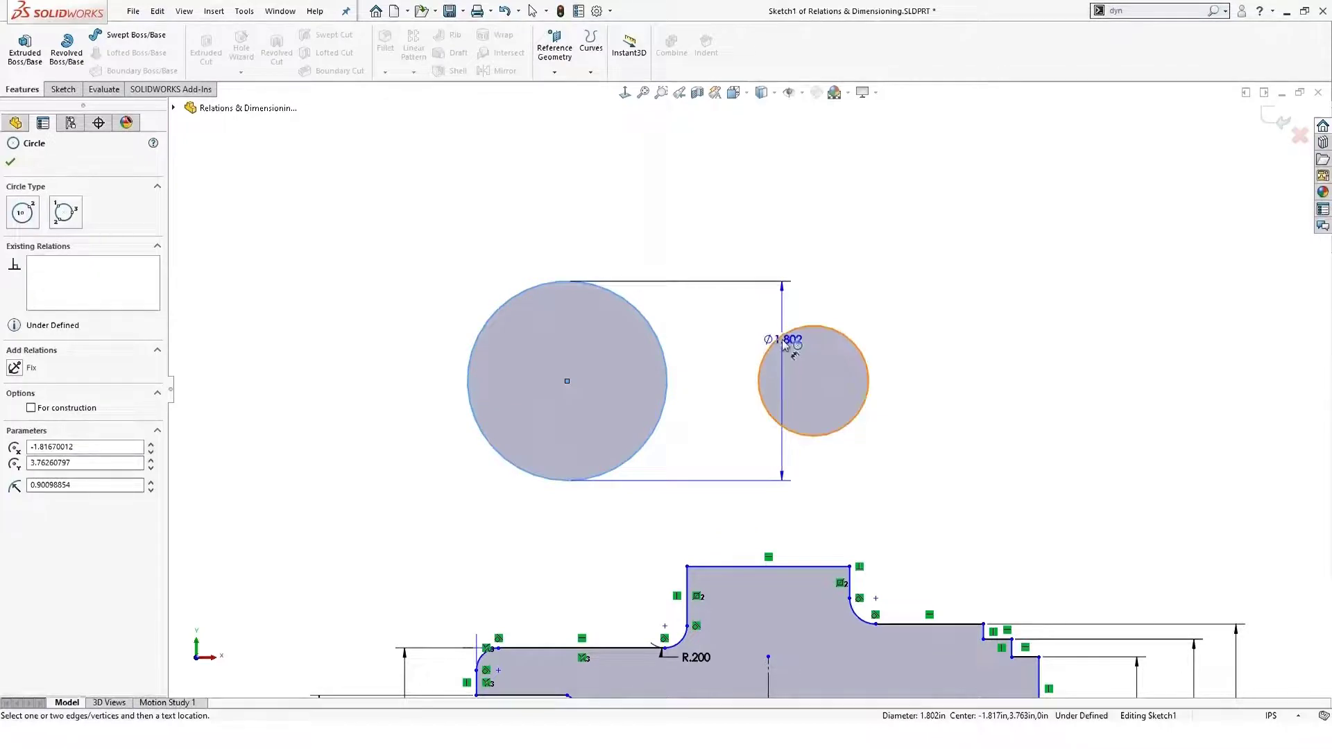
pyautogui.click(780, 344)
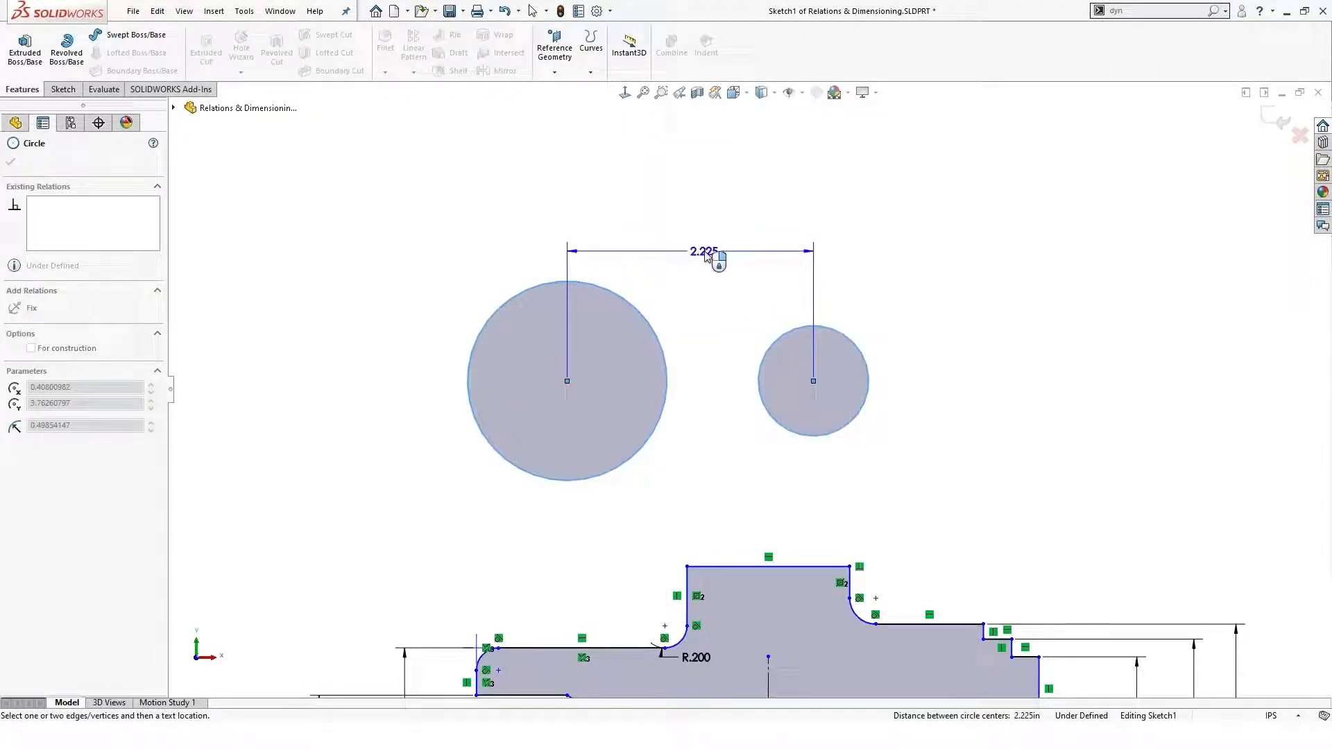
pyautogui.click(705, 254)
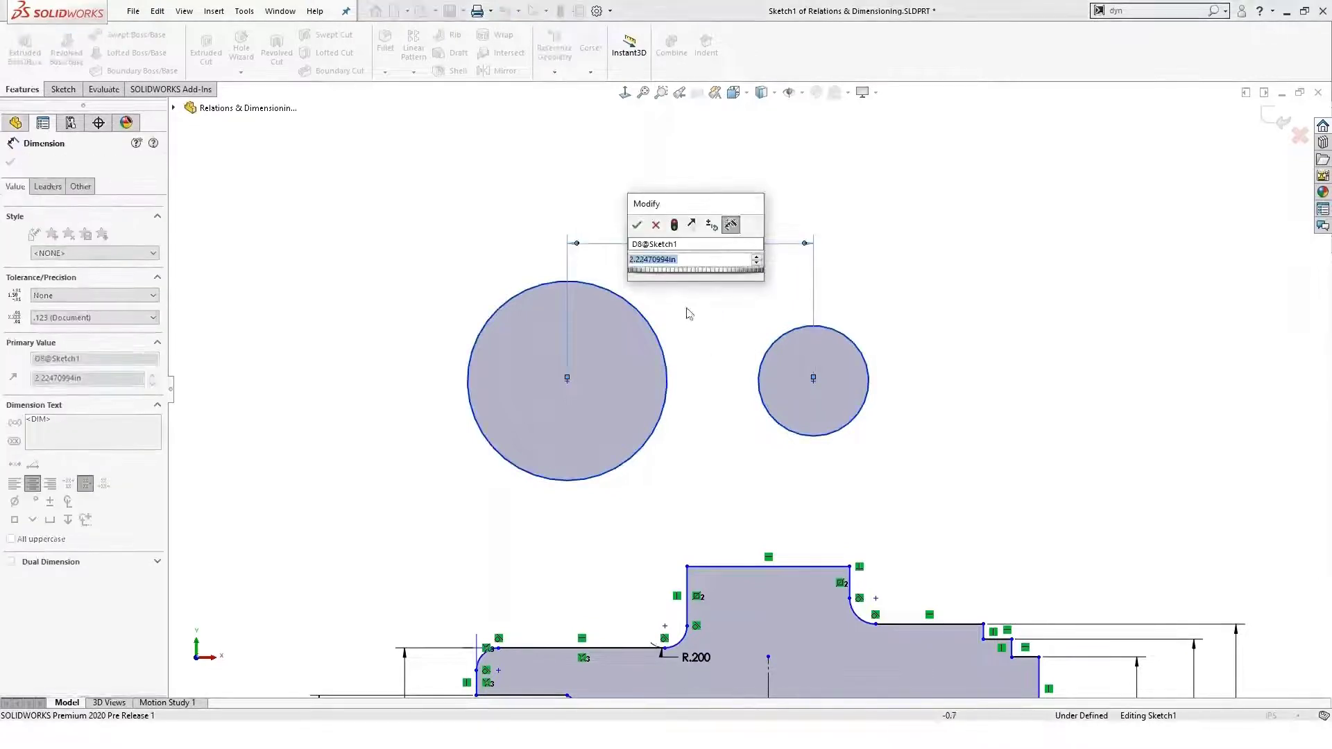
pyautogui.click(637, 225)
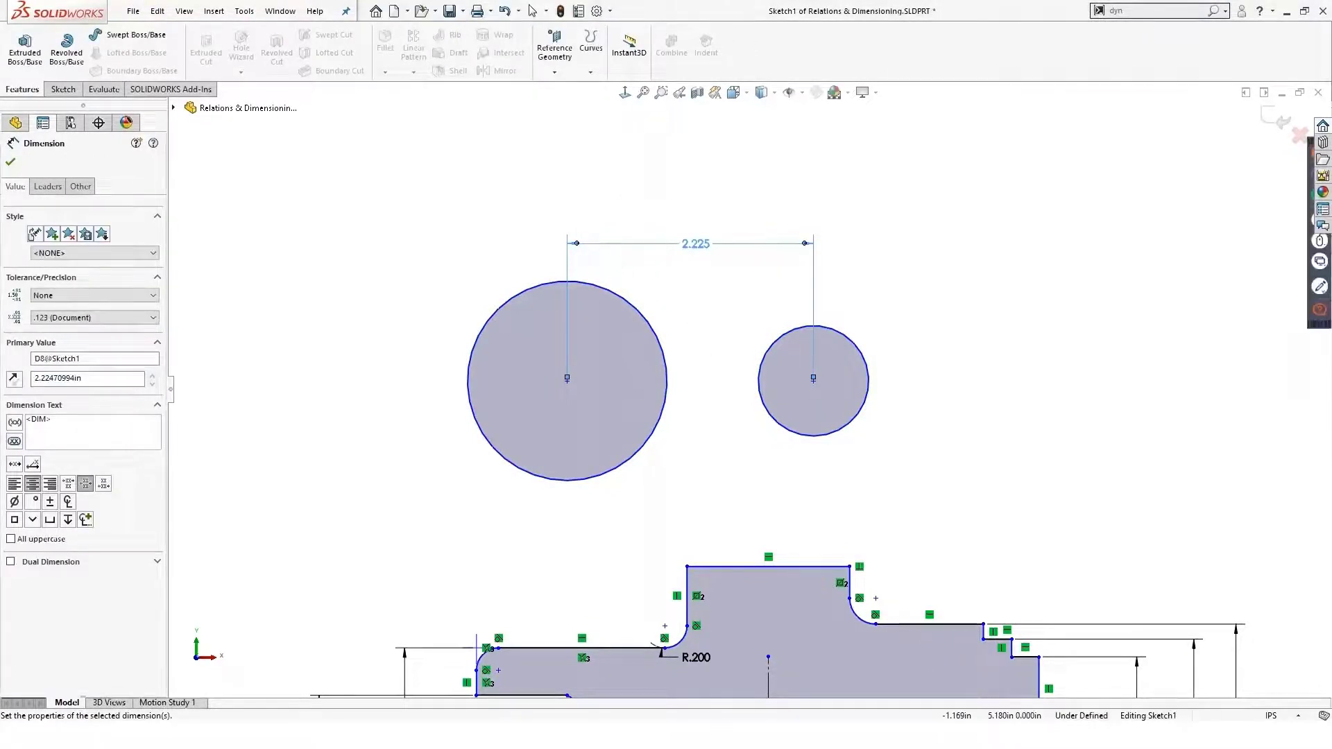
# Dimension the circles' overall outer-edge span at 3.624
pyautogui.click(475, 365)
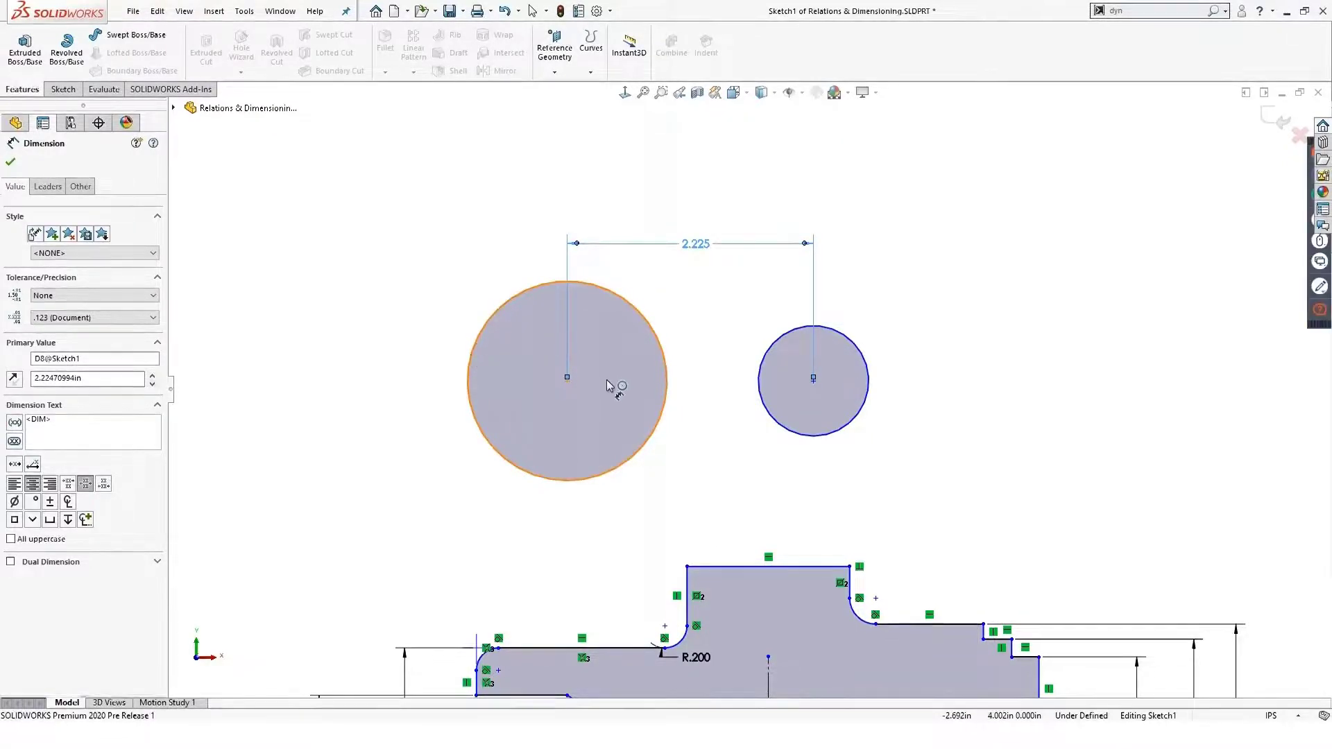
pyautogui.click(872, 378)
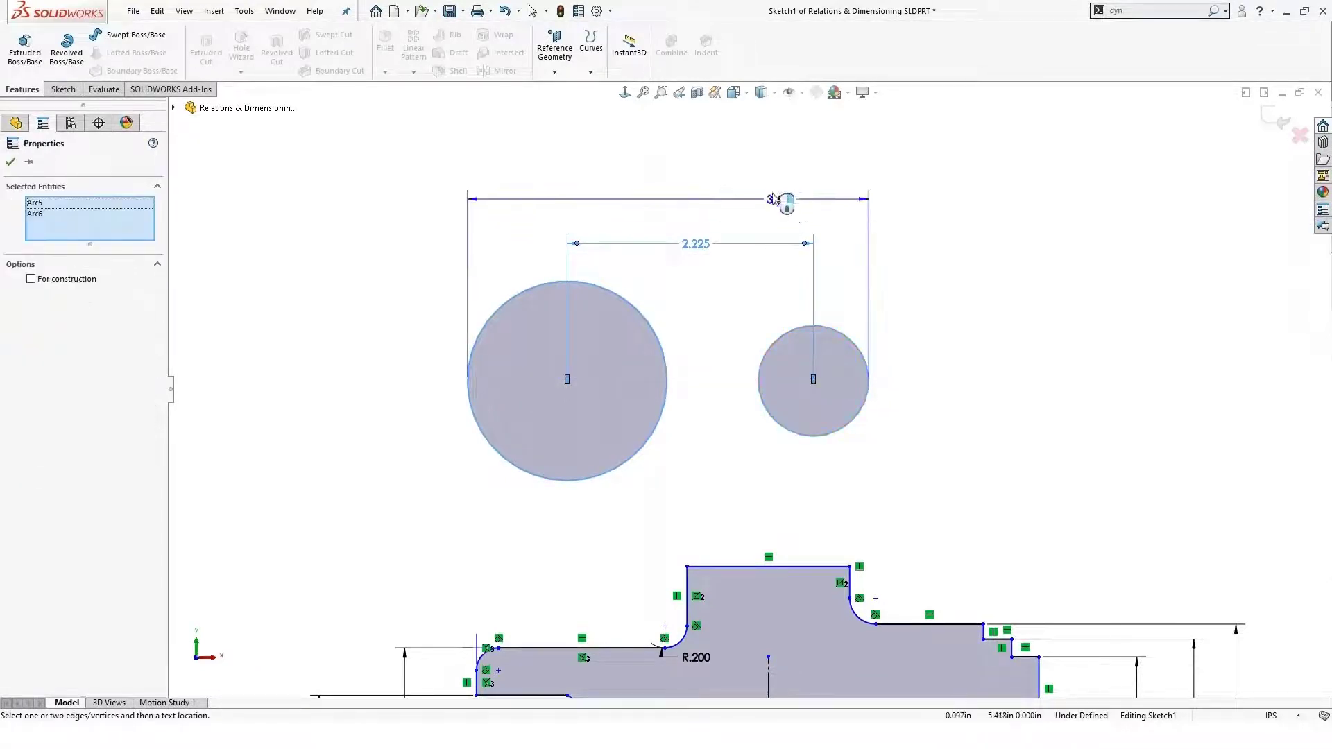
pyautogui.click(687, 149)
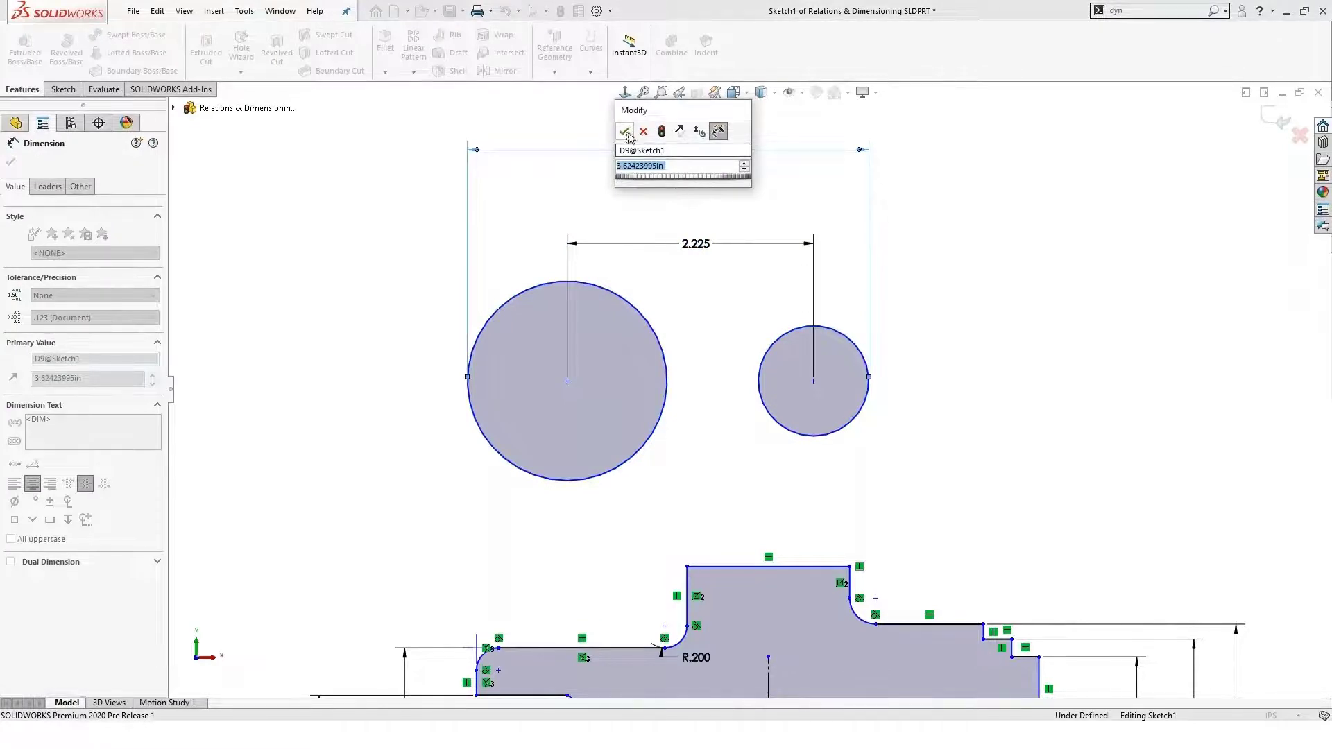
pyautogui.click(625, 132)
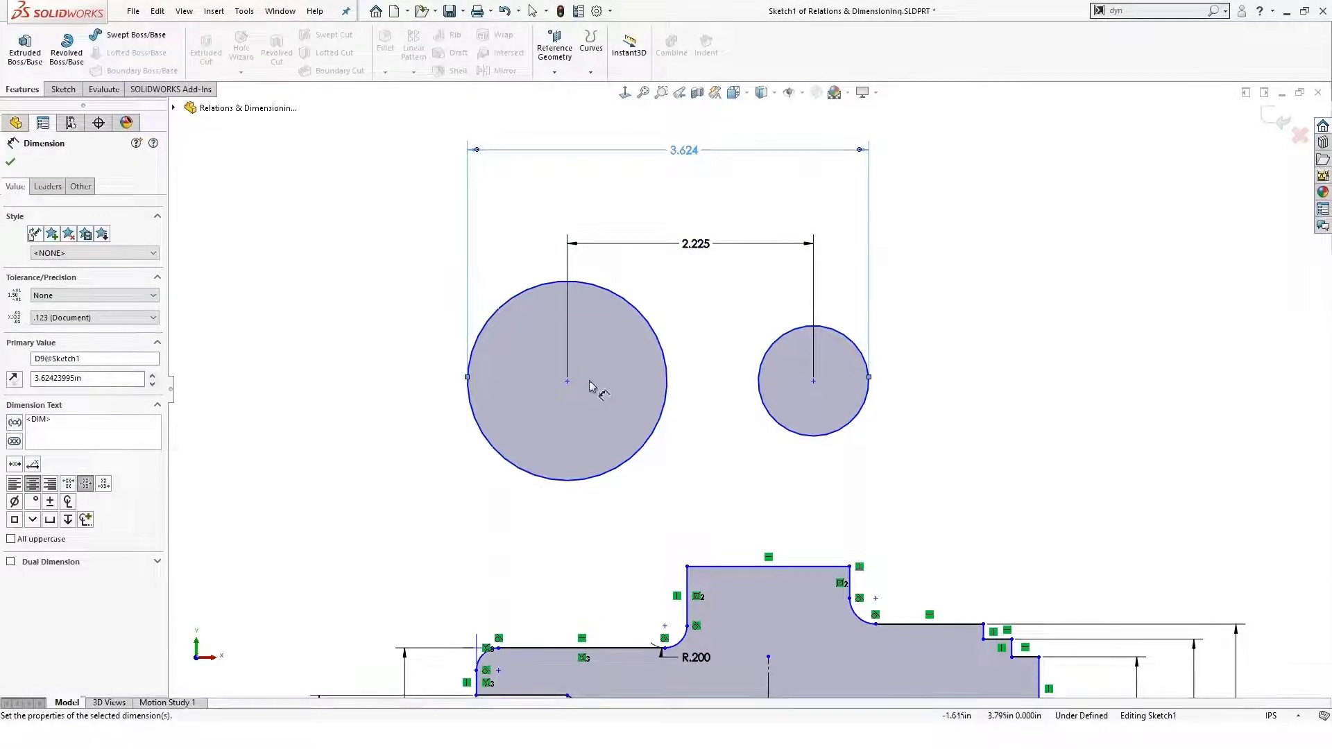
# Add a driven .825 gap dimension between the circles and delete the 2.225 centre distance
pyautogui.click(674, 378)
pyautogui.click(777, 381)
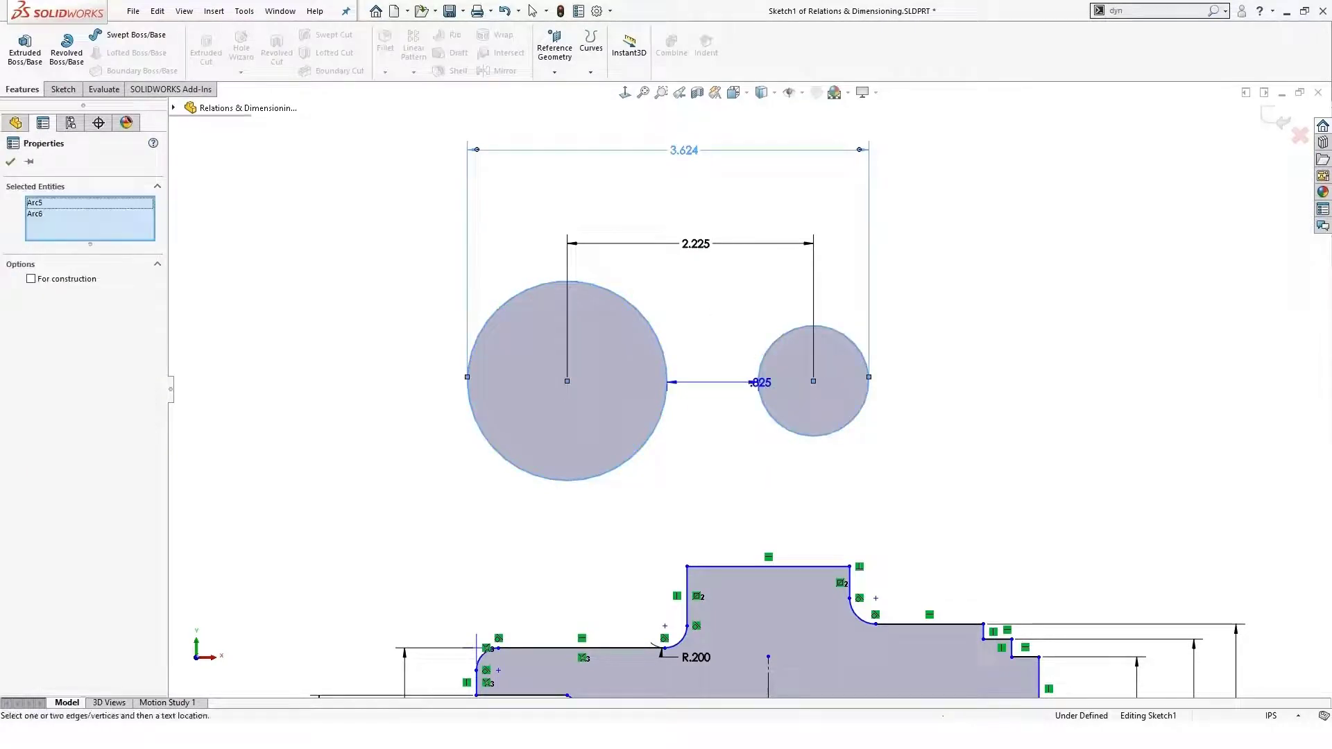
pyautogui.click(718, 304)
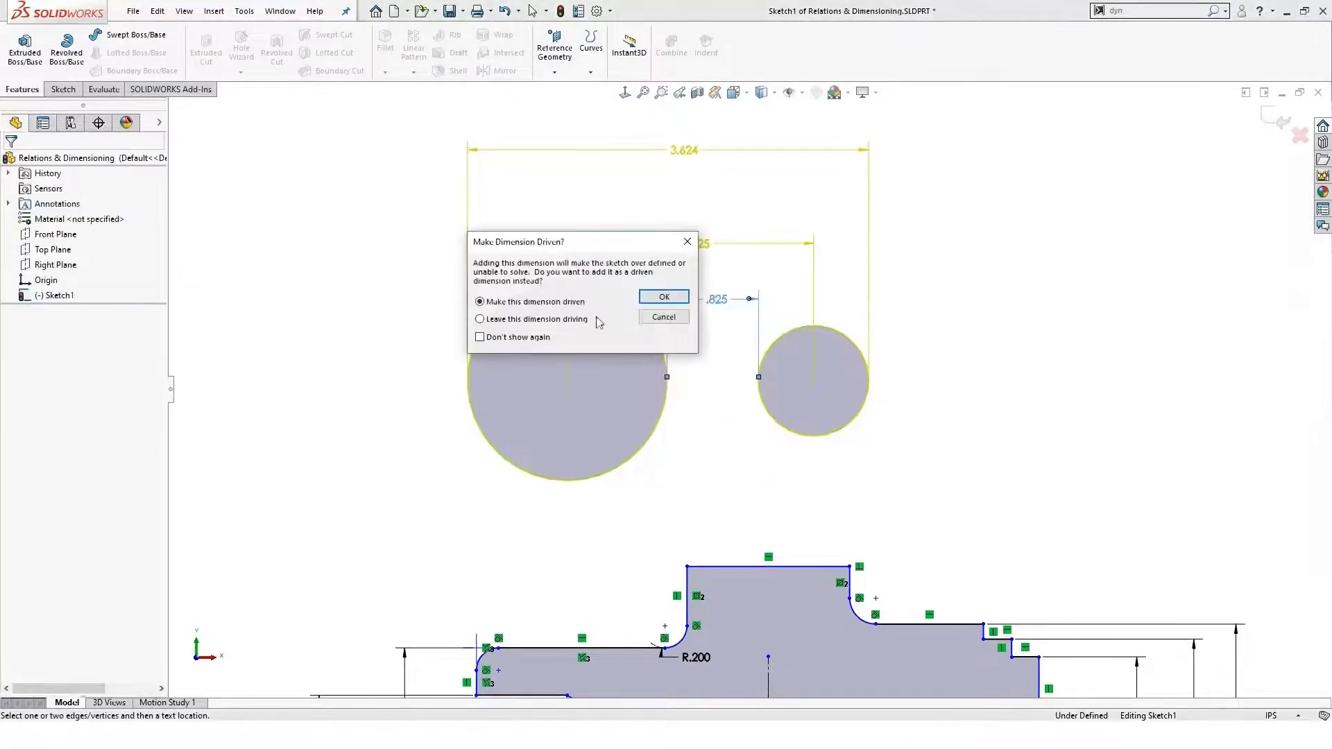
pyautogui.click(653, 298)
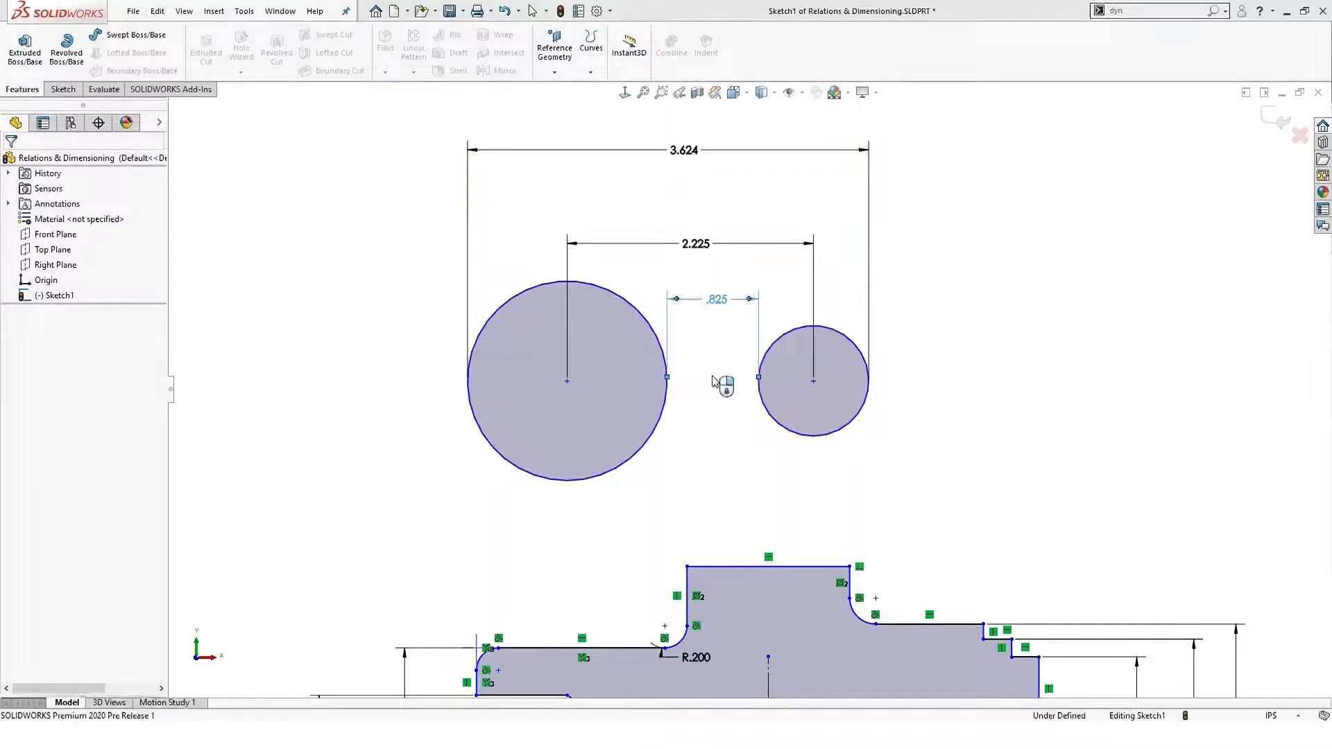
pyautogui.press('Delete')
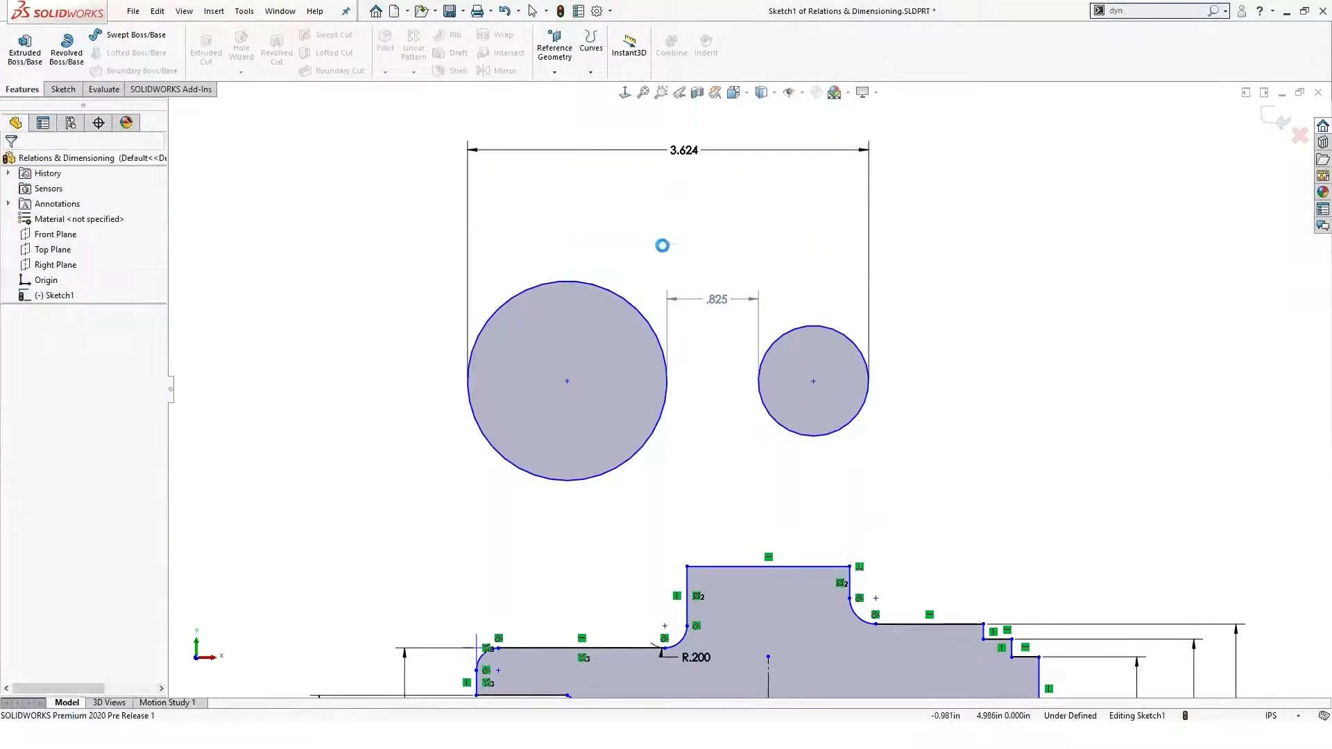
pyautogui.click(594, 151)
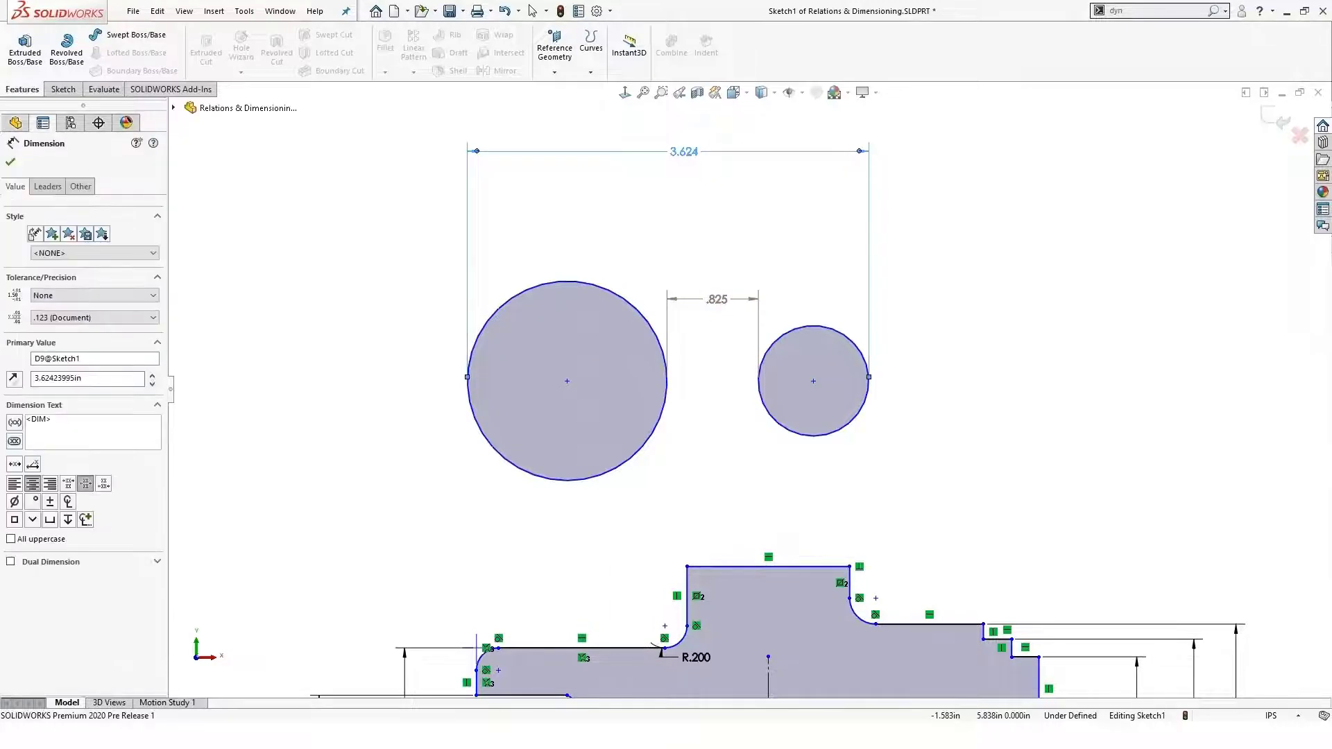
# Re-add the 2.225 centre-to-centre dimension between the two circles
pyautogui.press('Escape')
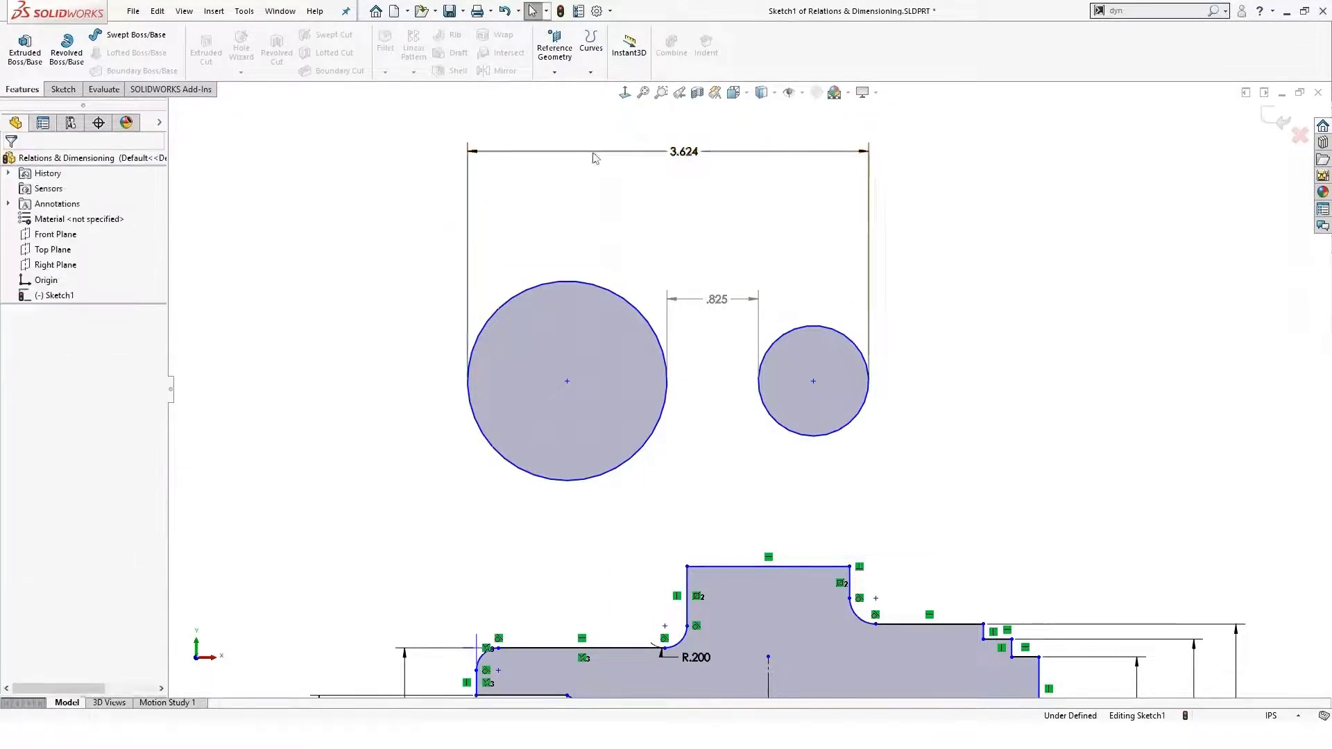
pyautogui.moveTo(582, 258); pyautogui.dragTo(586, 200, button='right')
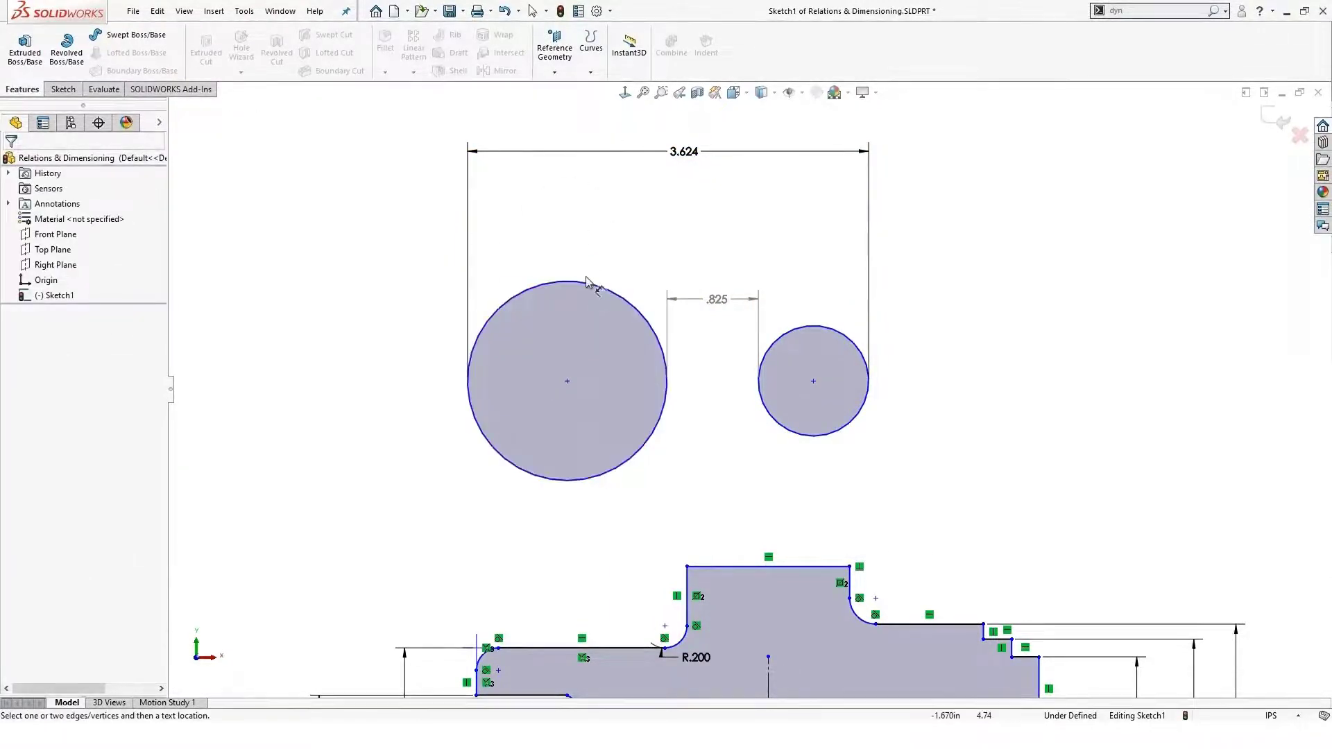
pyautogui.click(624, 297)
pyautogui.click(813, 331)
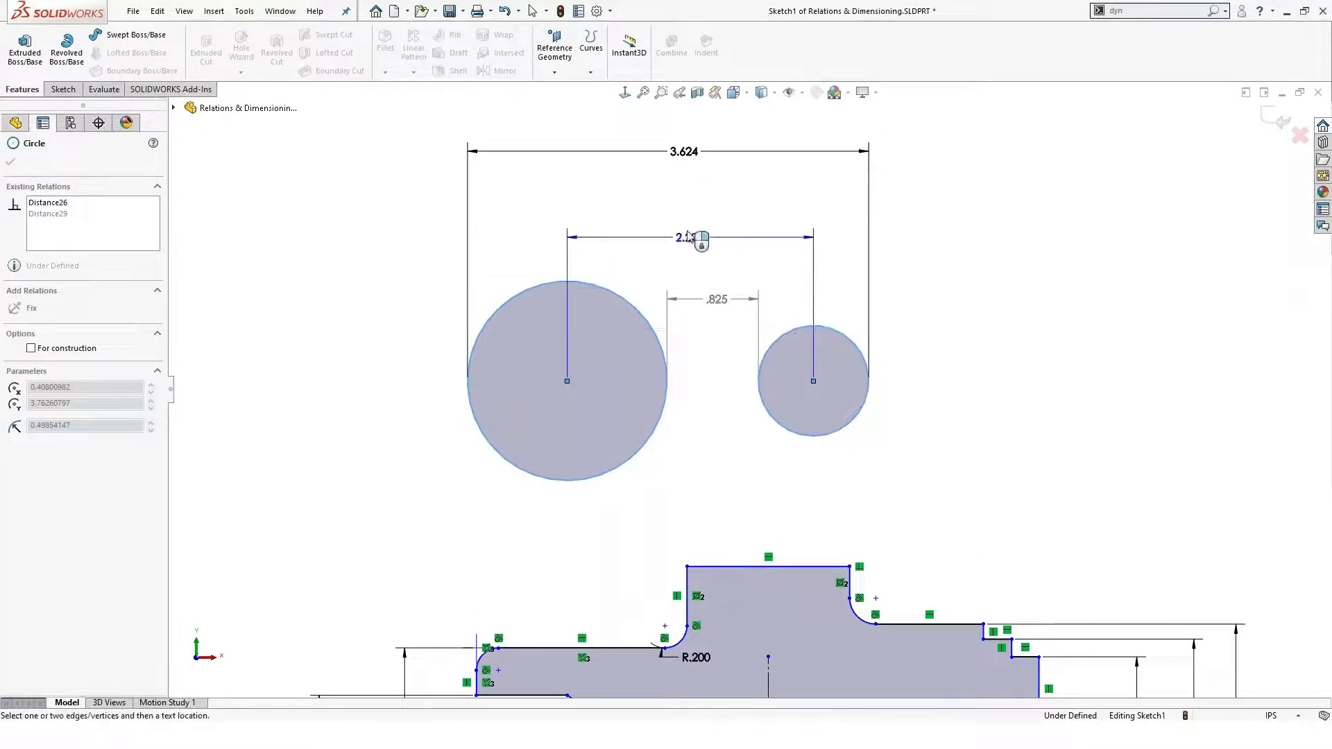
pyautogui.click(693, 240)
pyautogui.doubleClick(687, 229)
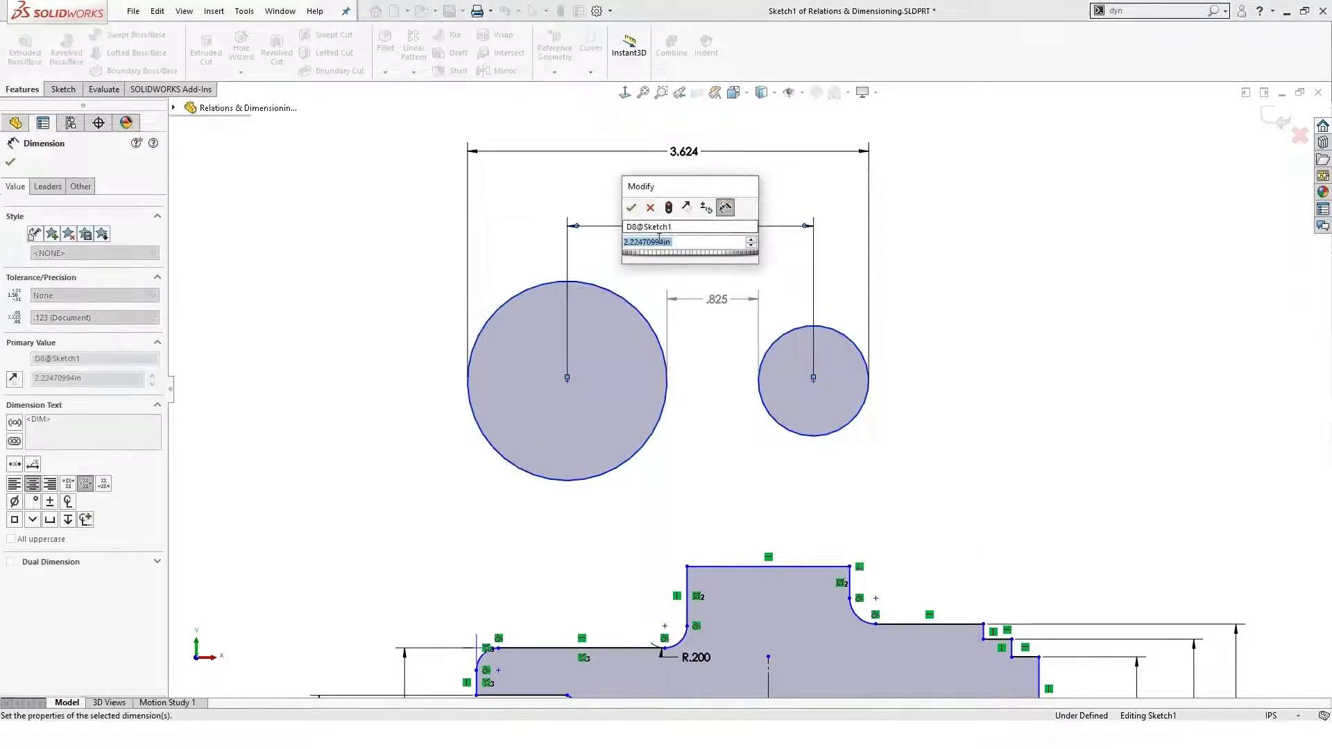
pyautogui.click(654, 208)
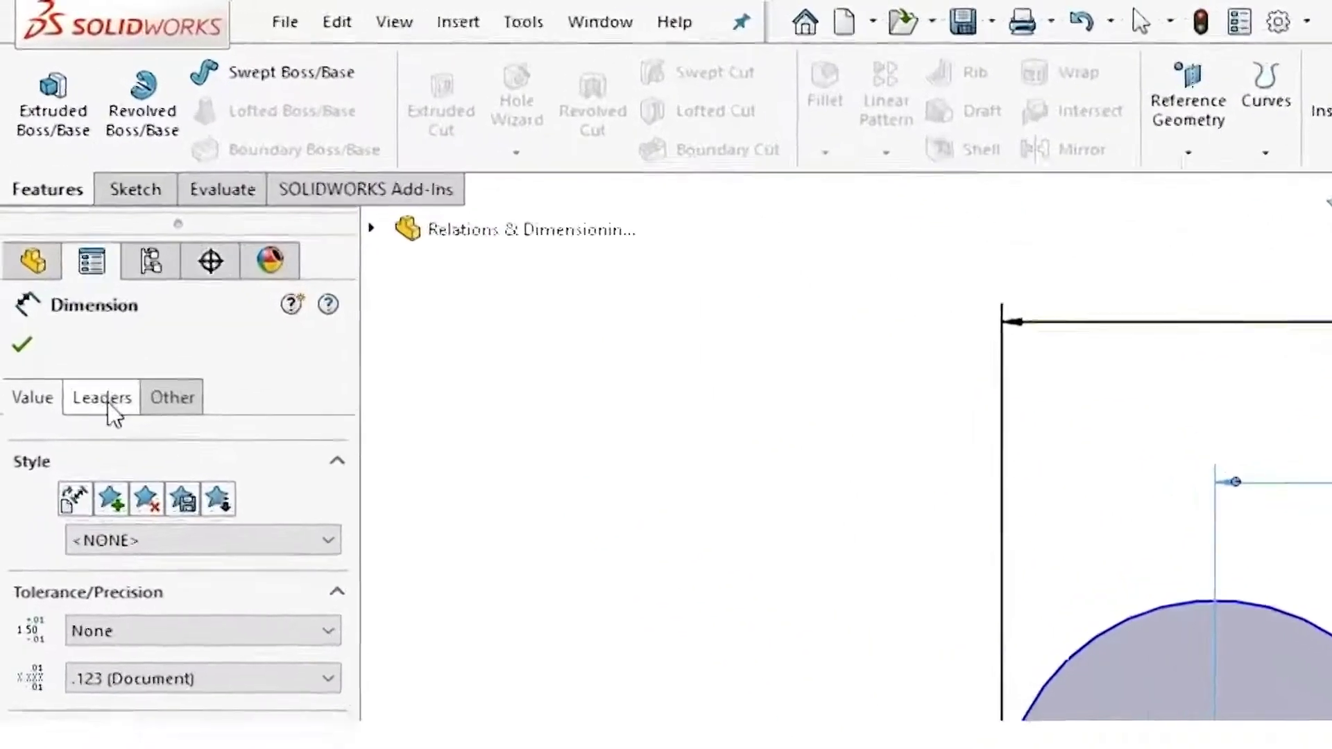
# Set the dimension's arc conditions to Max on the large circle and Min on the small one
pyautogui.click(50, 188)
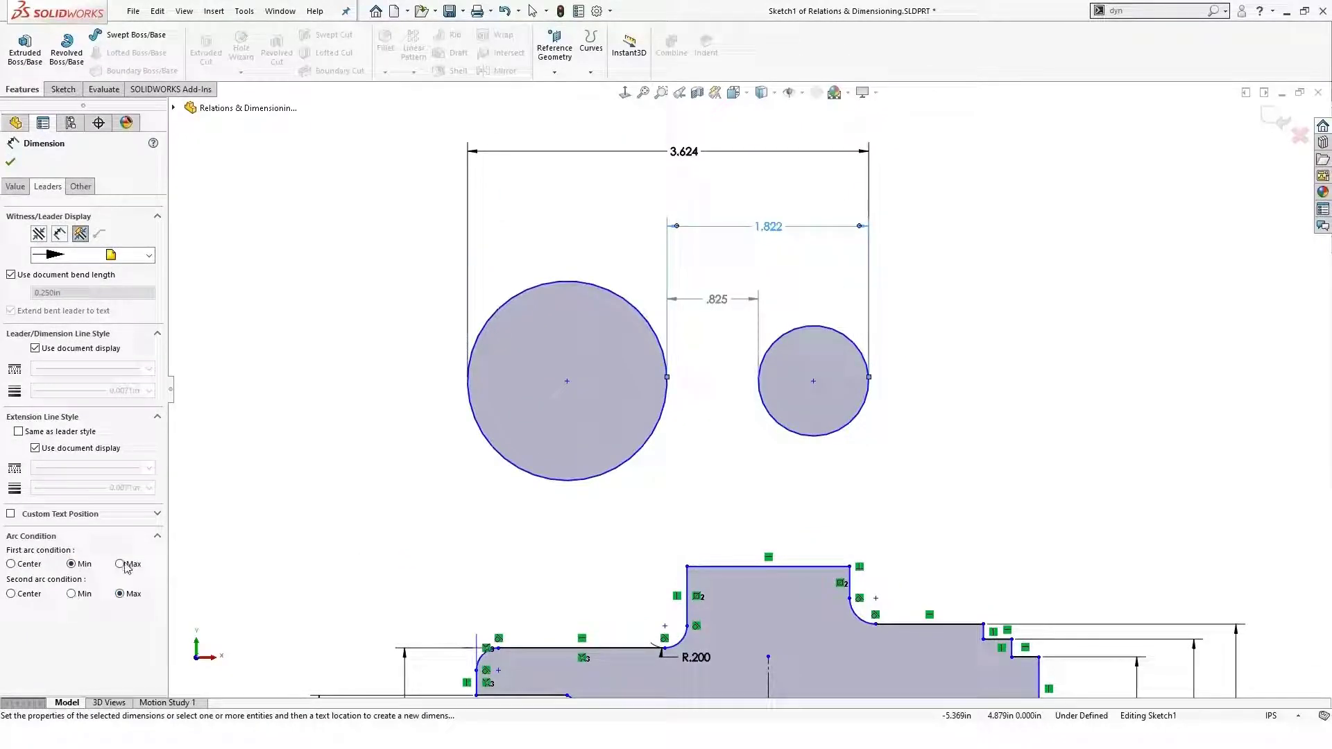
pyautogui.click(125, 565)
pyautogui.click(72, 595)
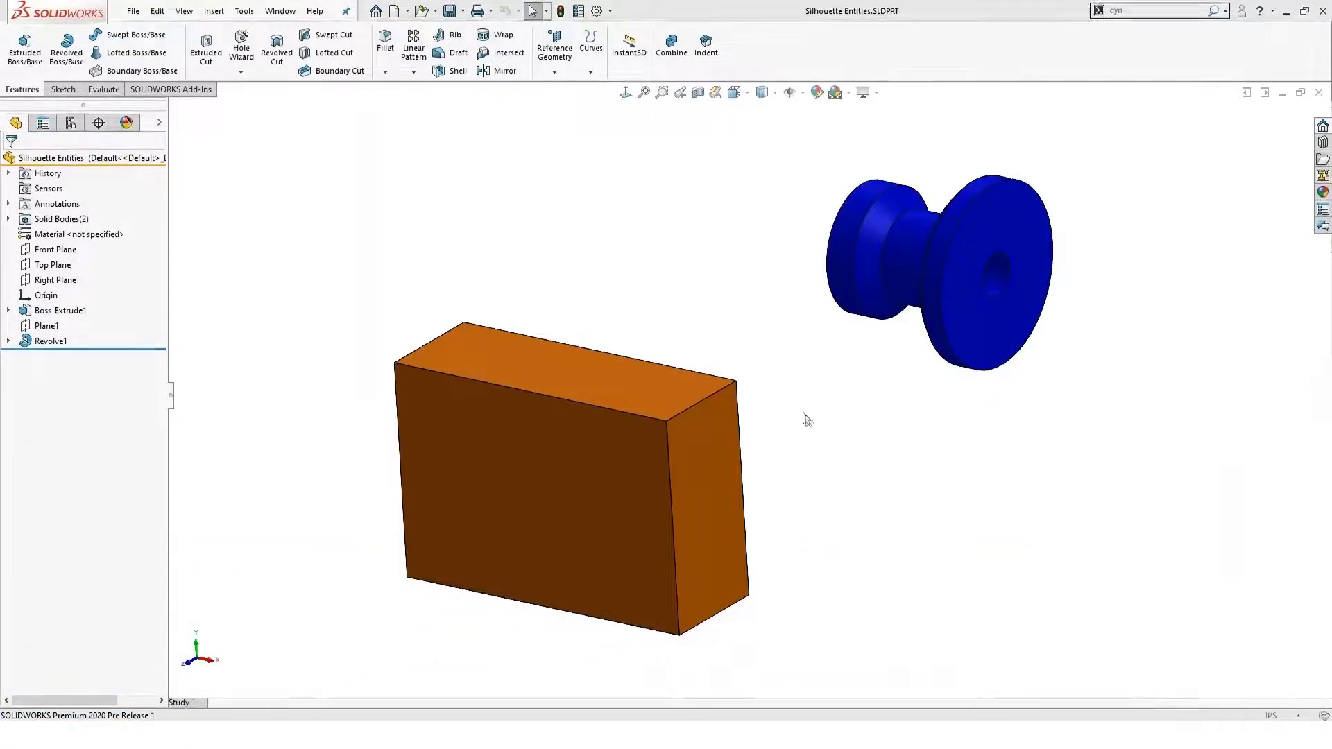
pyautogui.moveTo(803, 416); pyautogui.dragTo(707, 437, button='middle')
# Start a new sketch on the orange block's front face
pyautogui.click(632, 417)
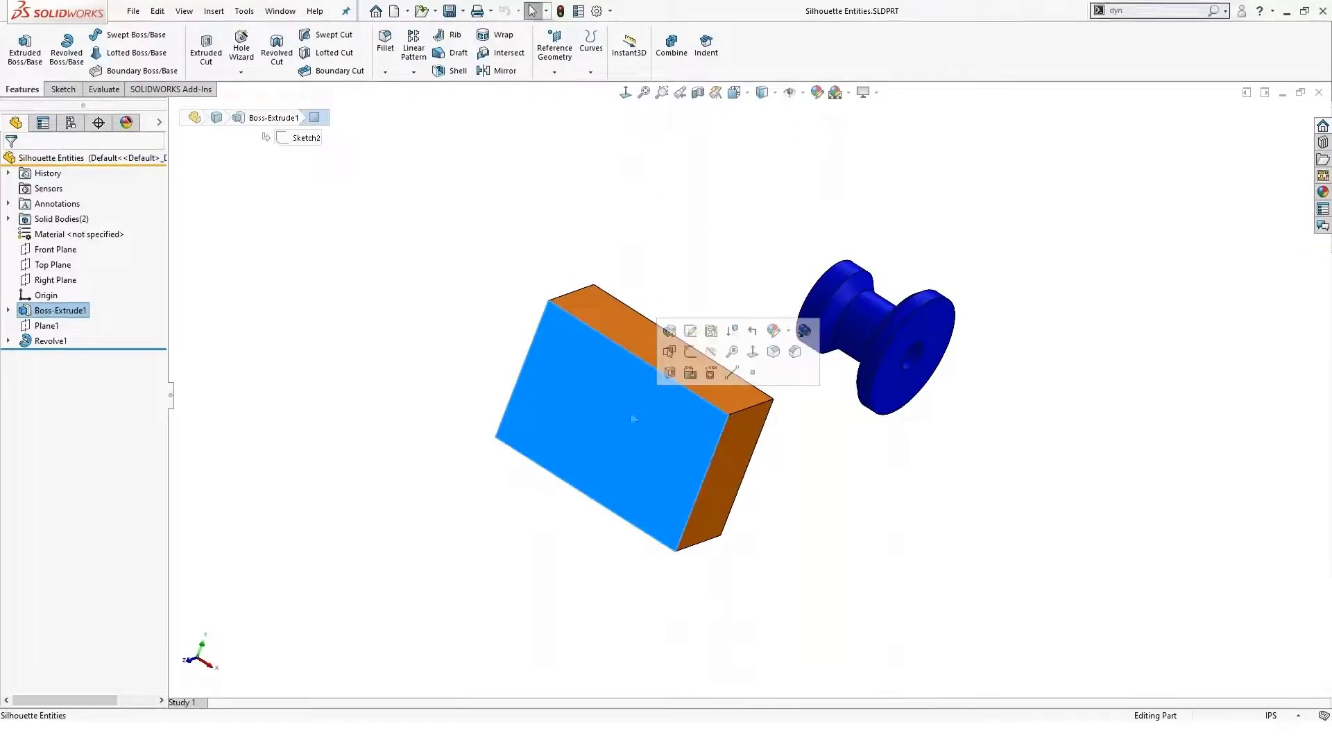
pyautogui.click(690, 353)
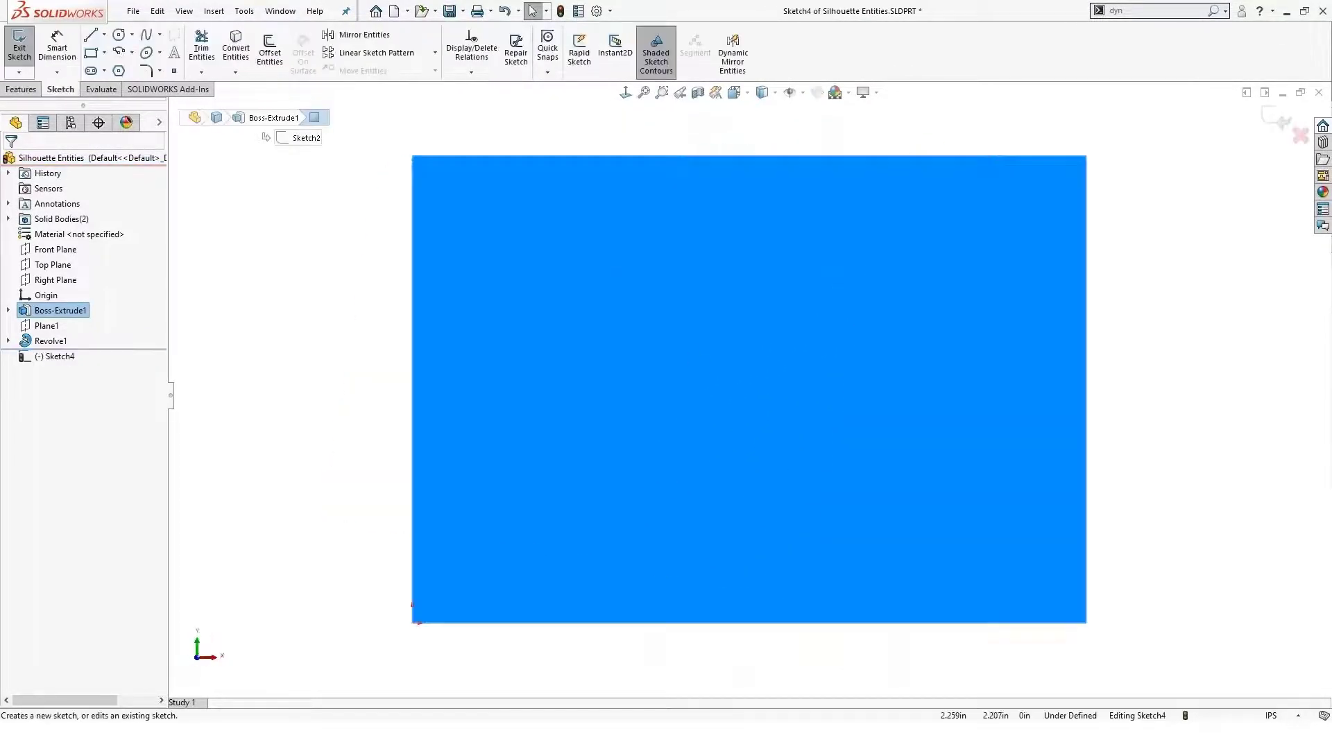
pyautogui.scroll(3, 825, 295)
pyautogui.moveTo(850, 288); pyautogui.dragTo(777, 320, button='middle')
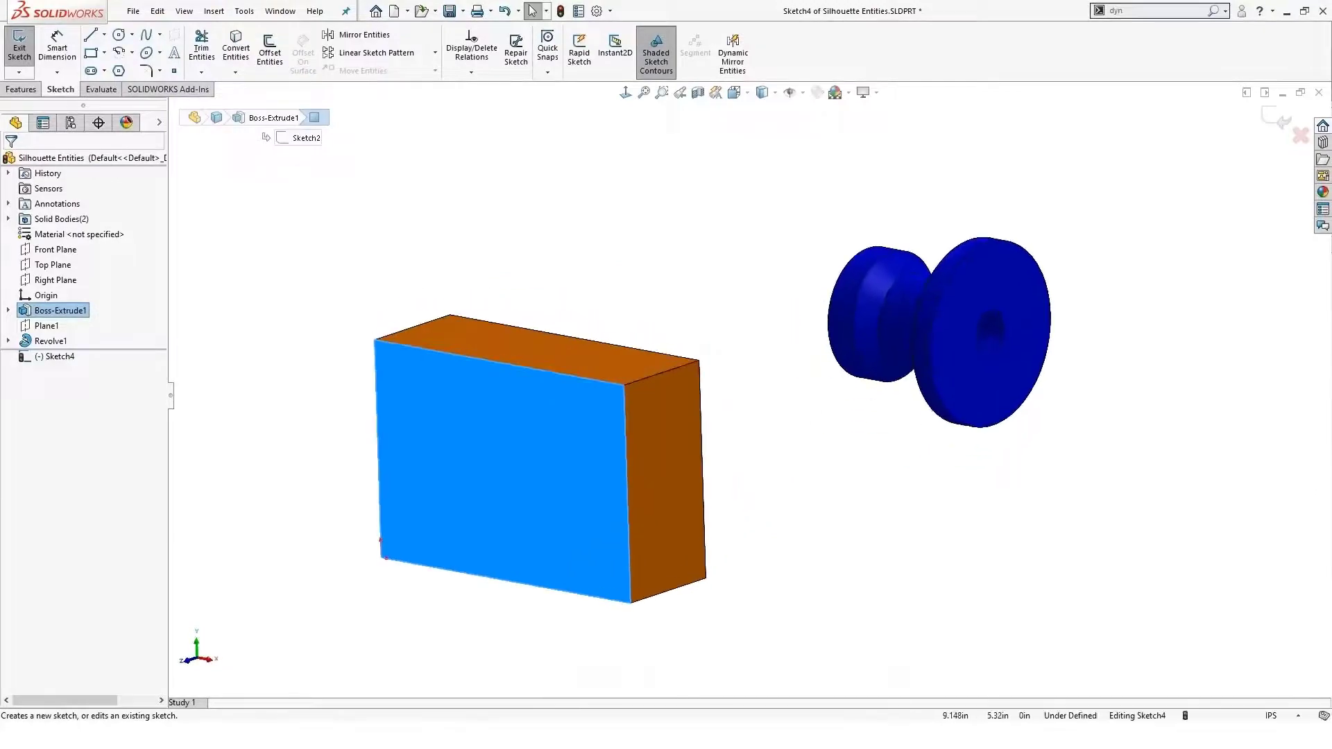
# Launch Silhouette Entities from Tools > Sketch Tools
pyautogui.click(244, 11)
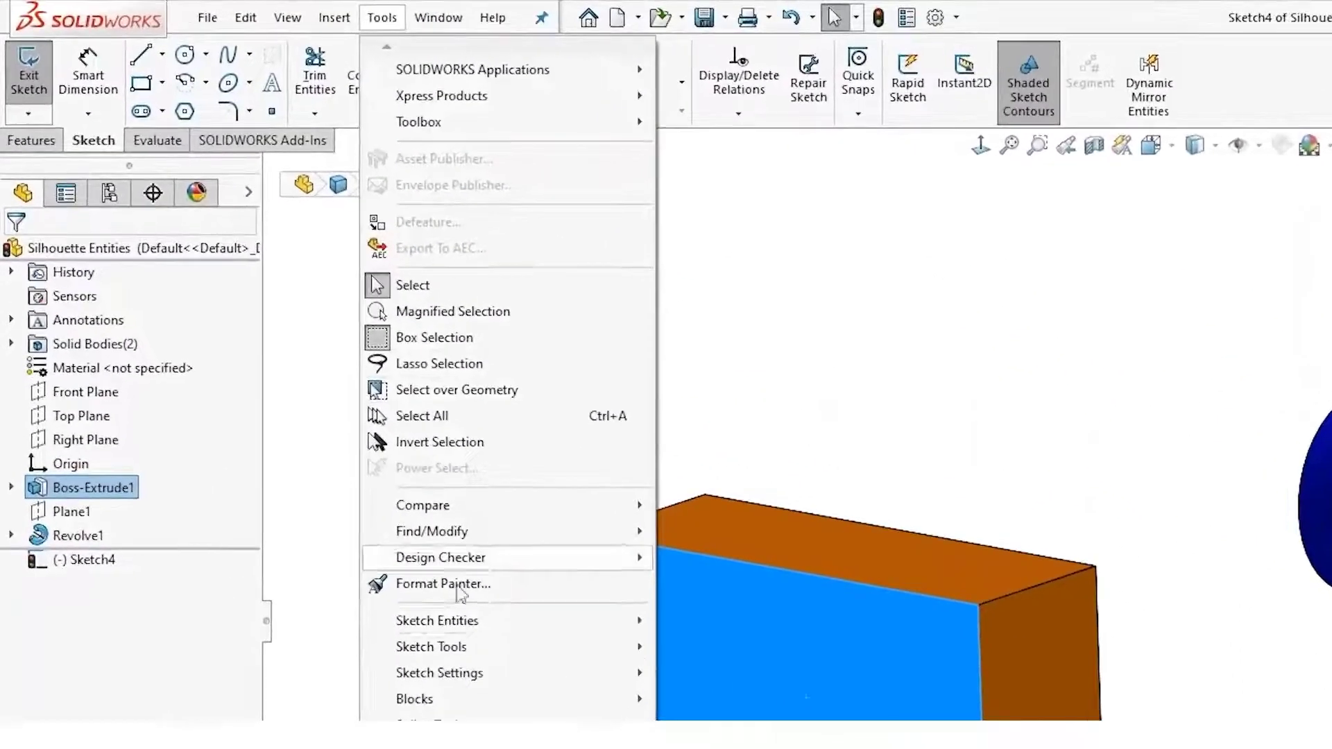
pyautogui.moveTo(501, 649)
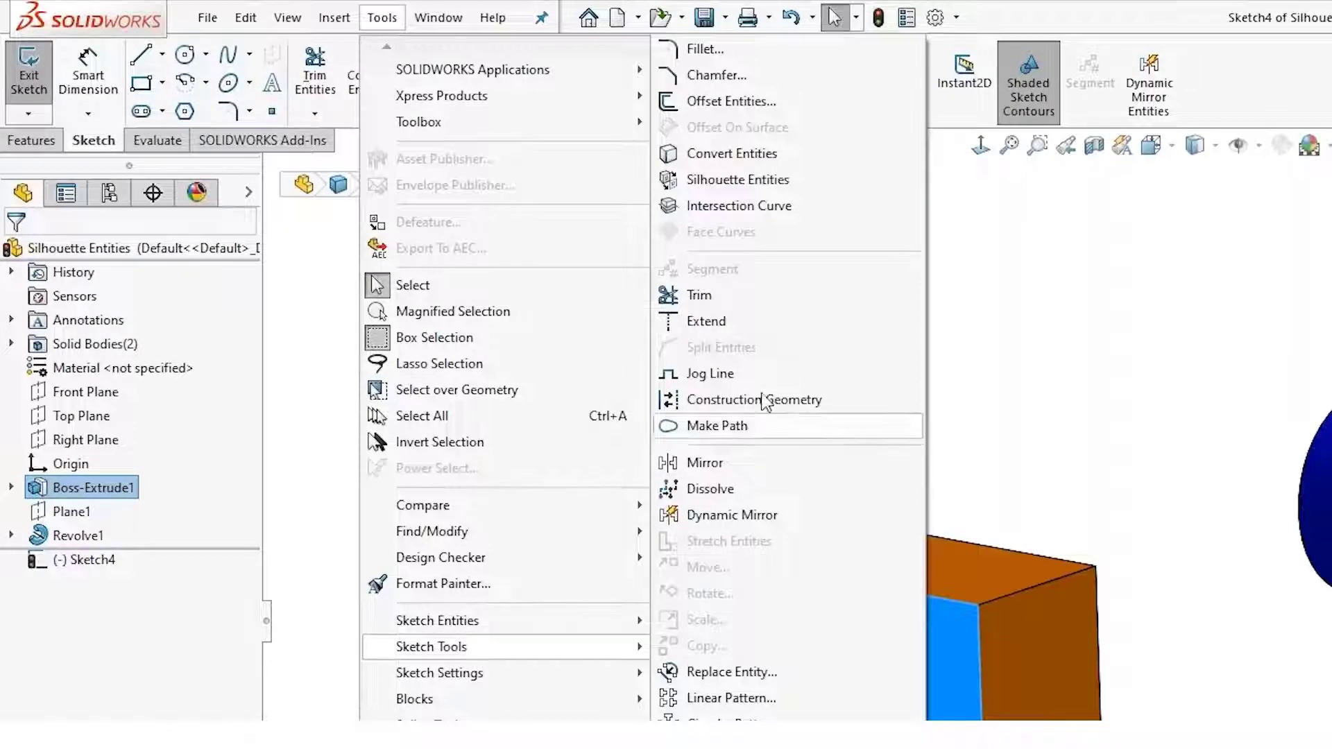
pyautogui.click(748, 182)
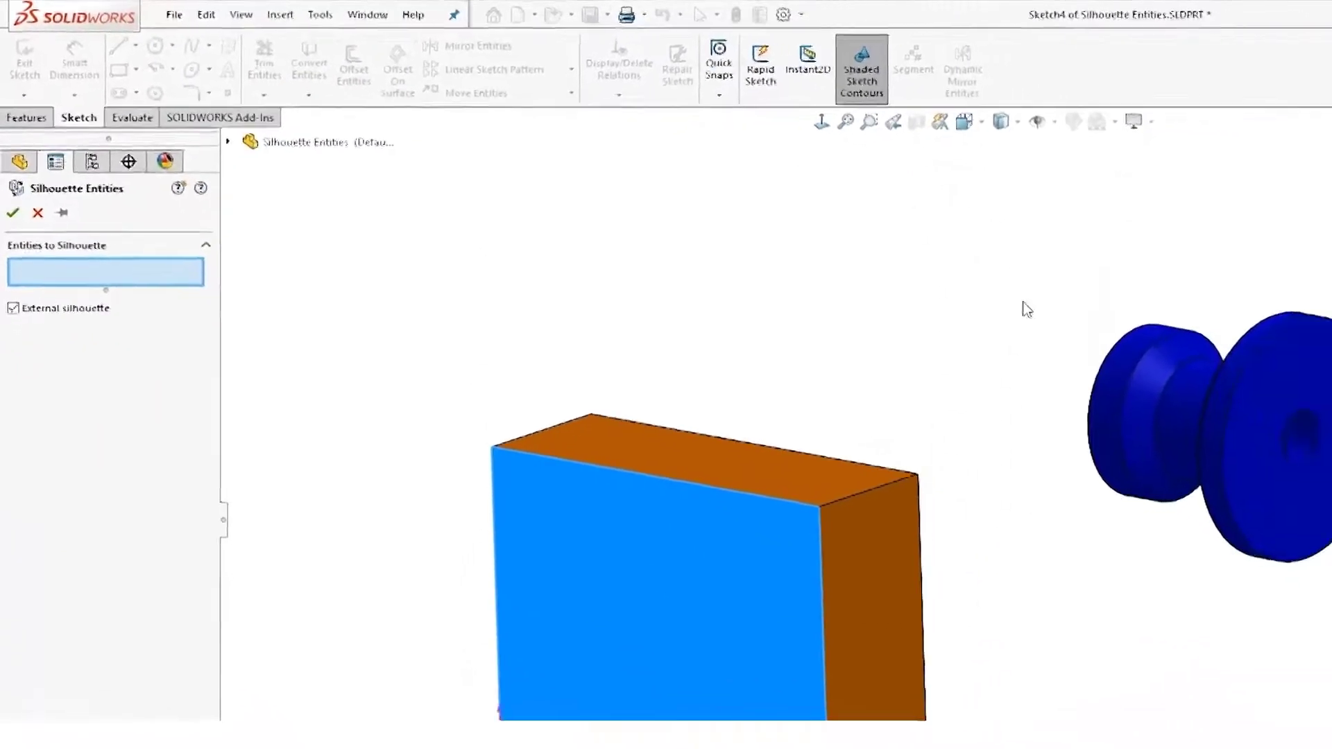
# Silhouette the revolved spool body onto the block's front face, then orbit to check the outline
pyautogui.click(1160, 418)
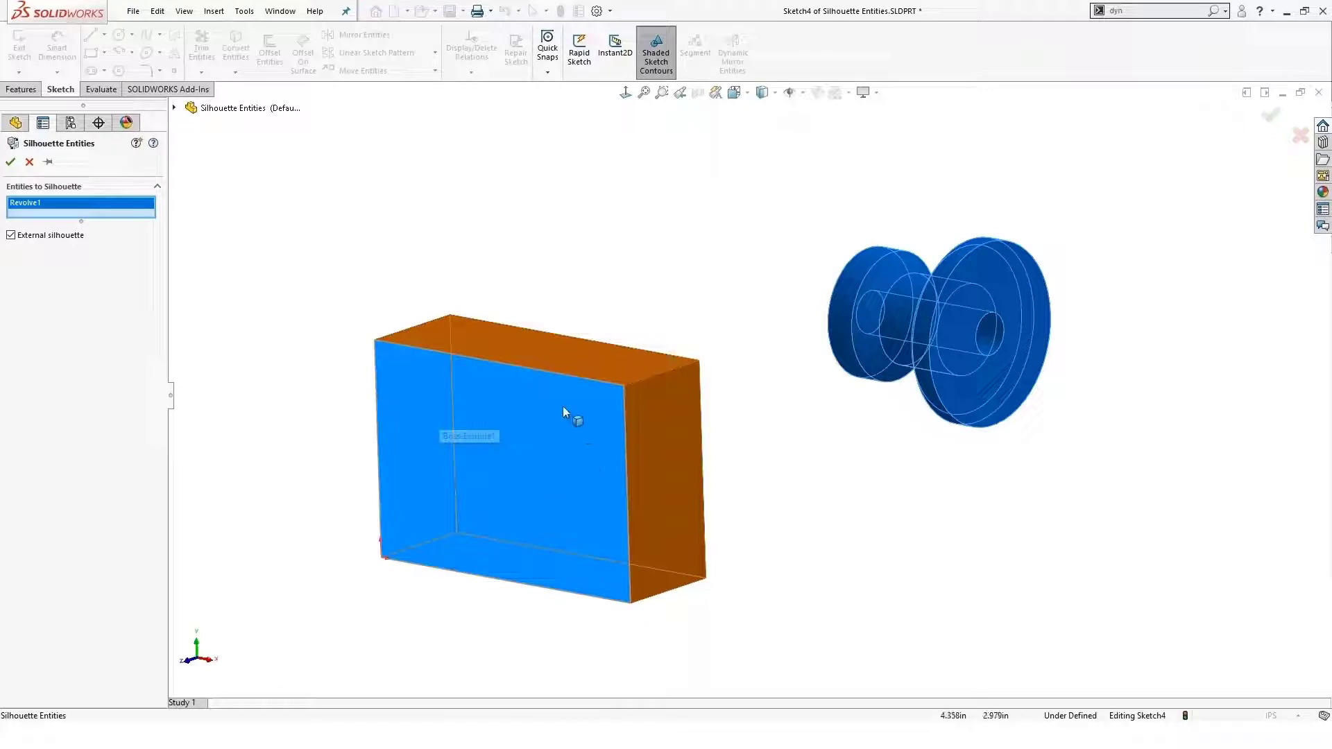
pyautogui.click(11, 161)
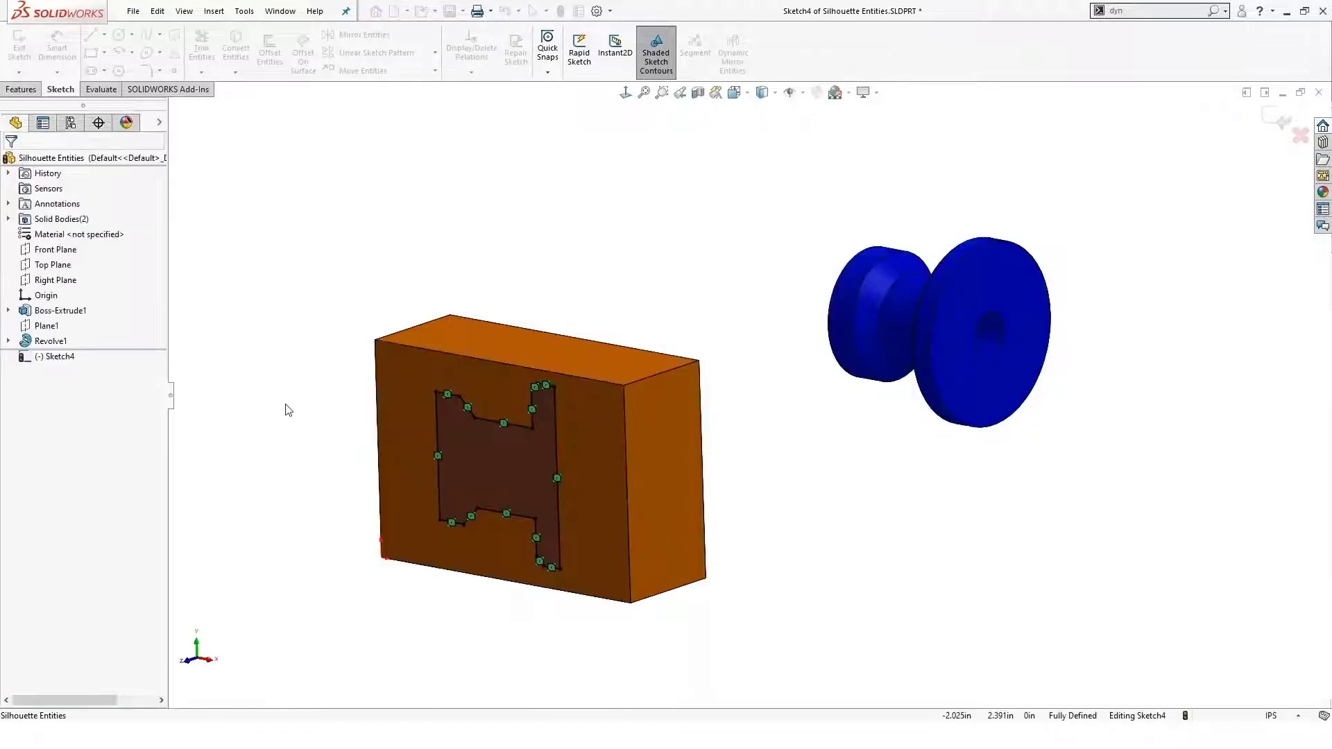
pyautogui.moveTo(288, 409); pyautogui.dragTo(327, 364, button='middle')
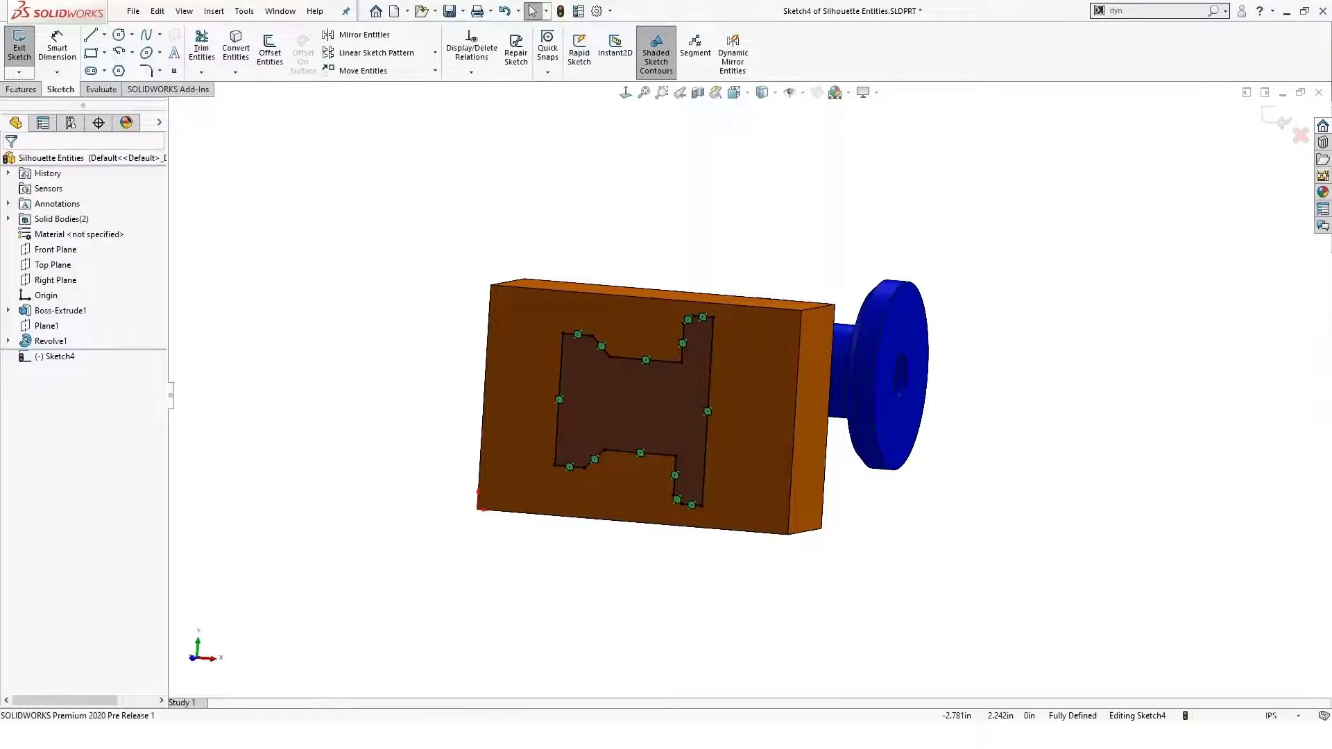
pyautogui.moveTo(326, 364); pyautogui.dragTo(332, 375, button='middle')
# Extrude-cut the silhouette sketch Blind 0.600 in deep into the orange block
pyautogui.hotkey('ctrl', 'e')
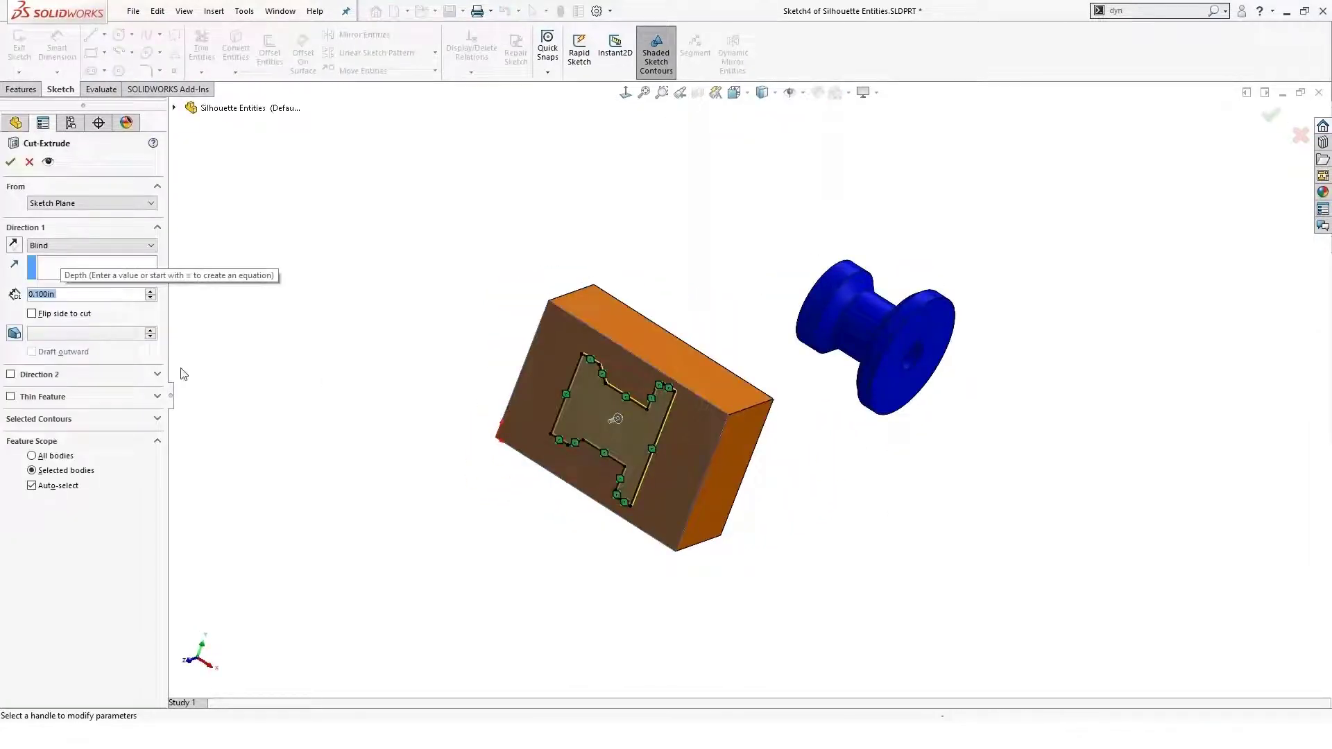
pyautogui.scroll(5, 151, 295)
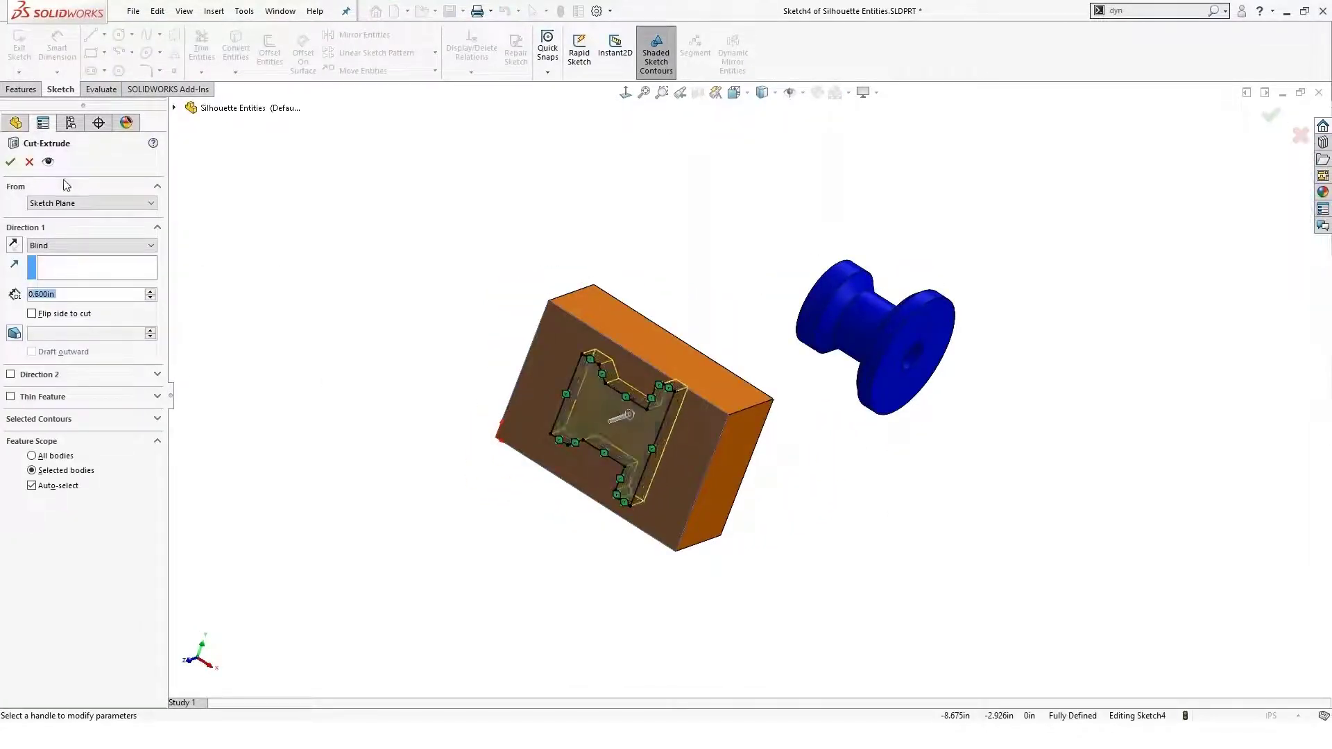
pyautogui.click(10, 164)
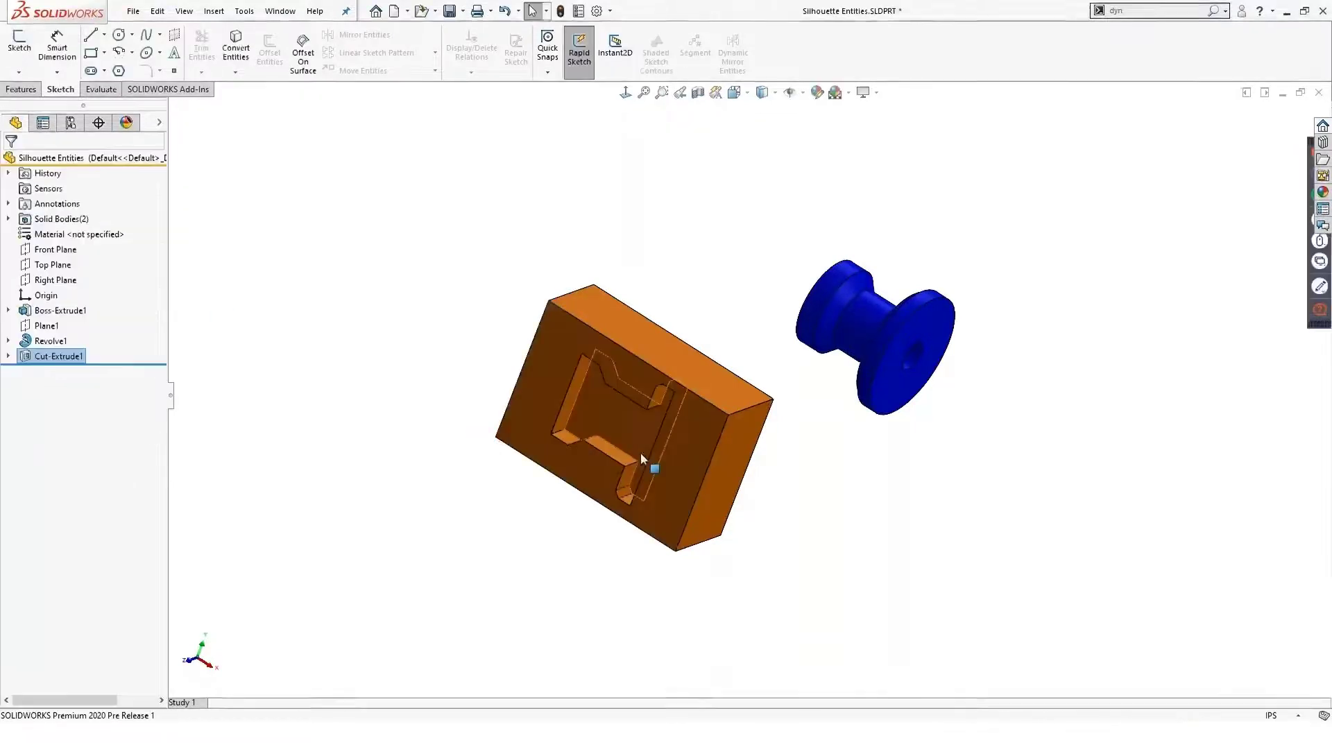
pyautogui.scroll(-3, 639, 454)
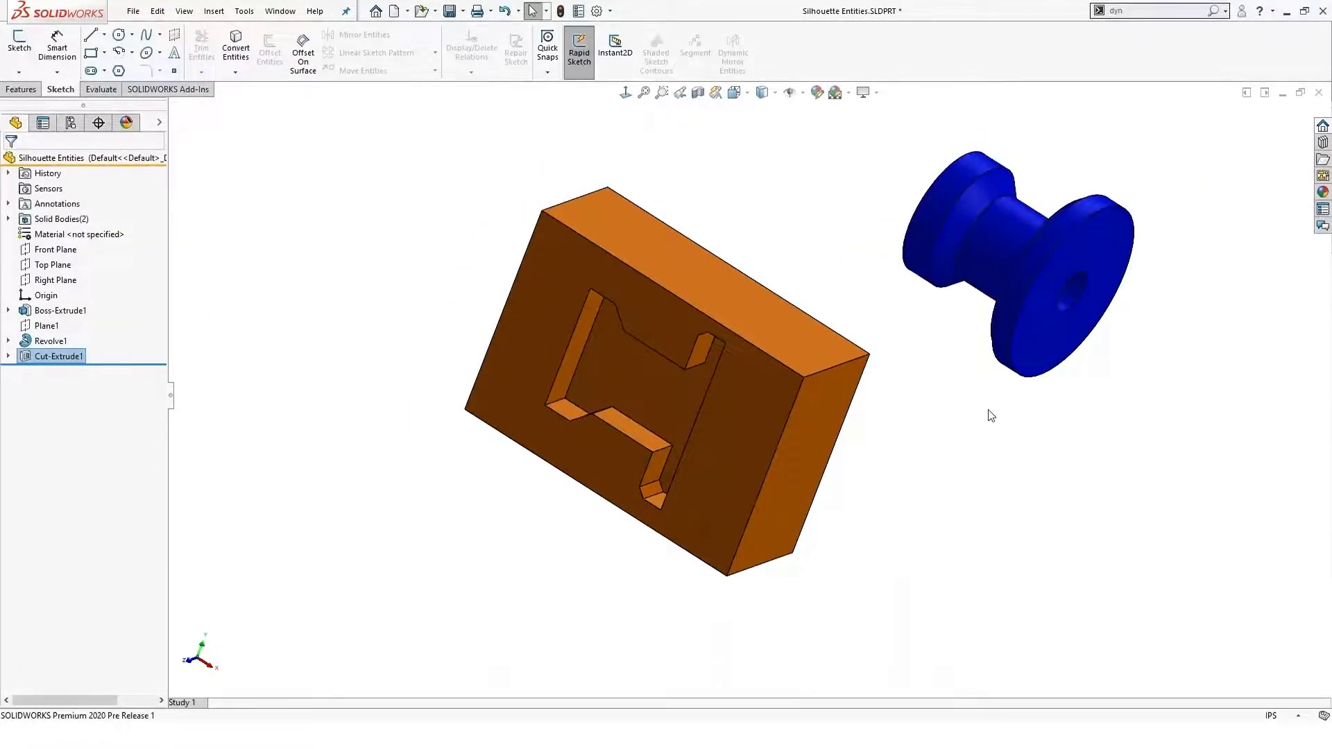
pyautogui.scroll(-2, 728, 479)
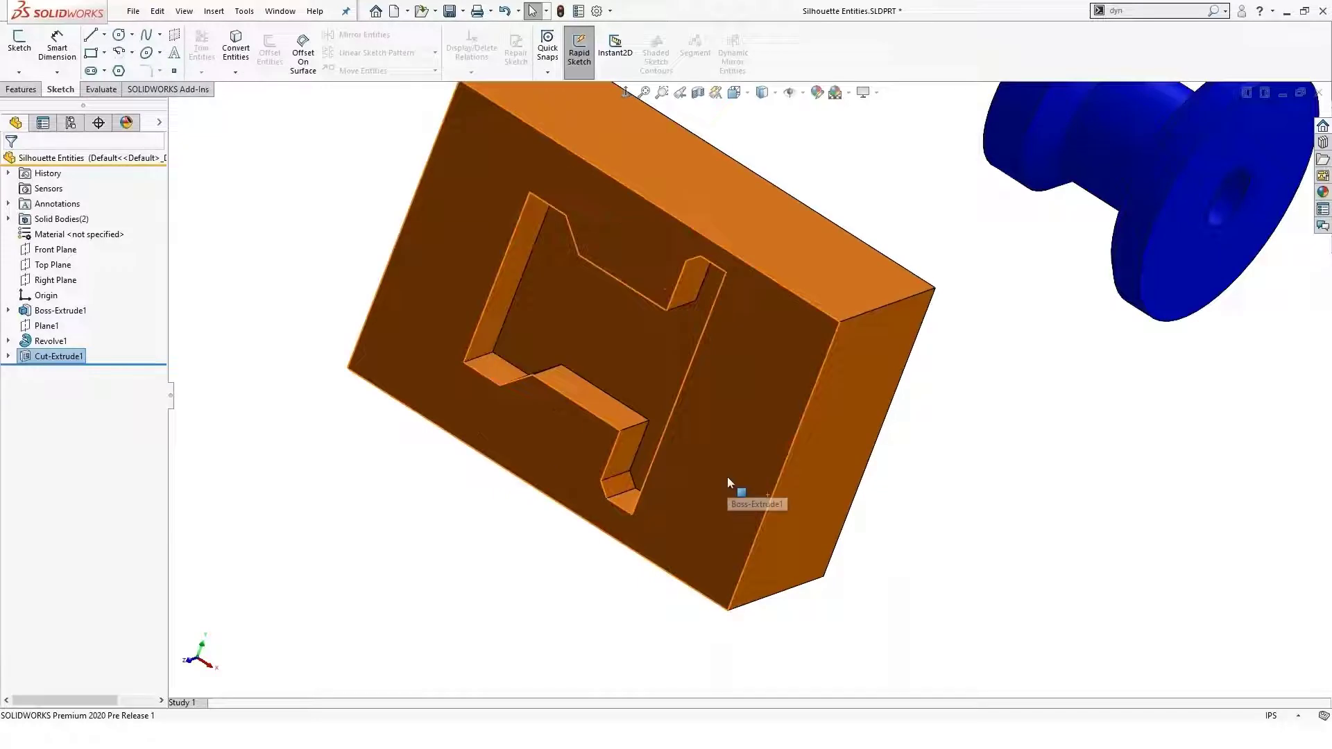